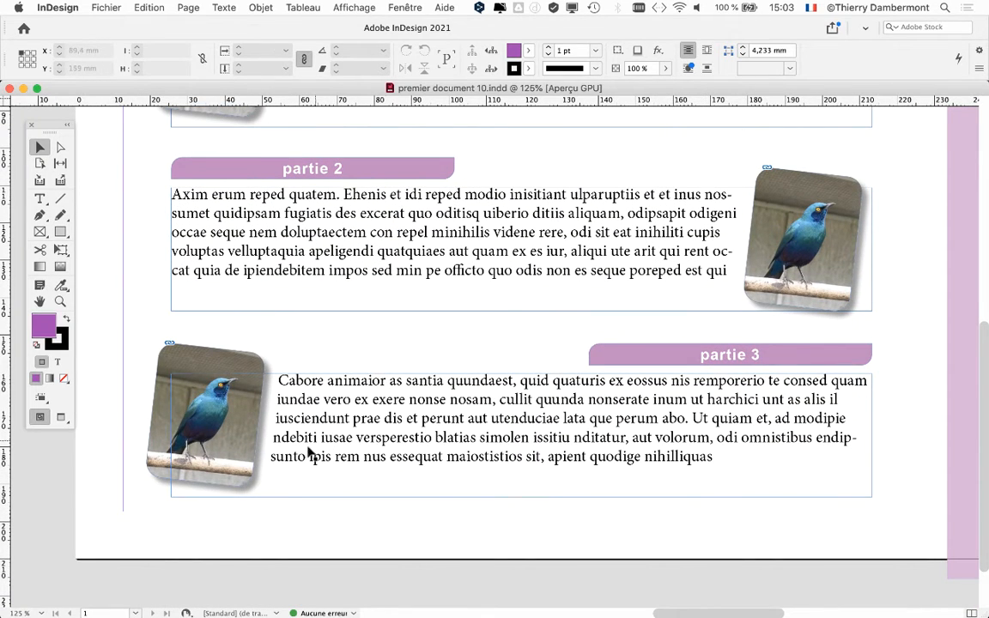
# Examine the layout of the partie 1, partie 2 and partie 3 headings, texts and bird pictures on the page
pyautogui.scroll(3, 260, 456)
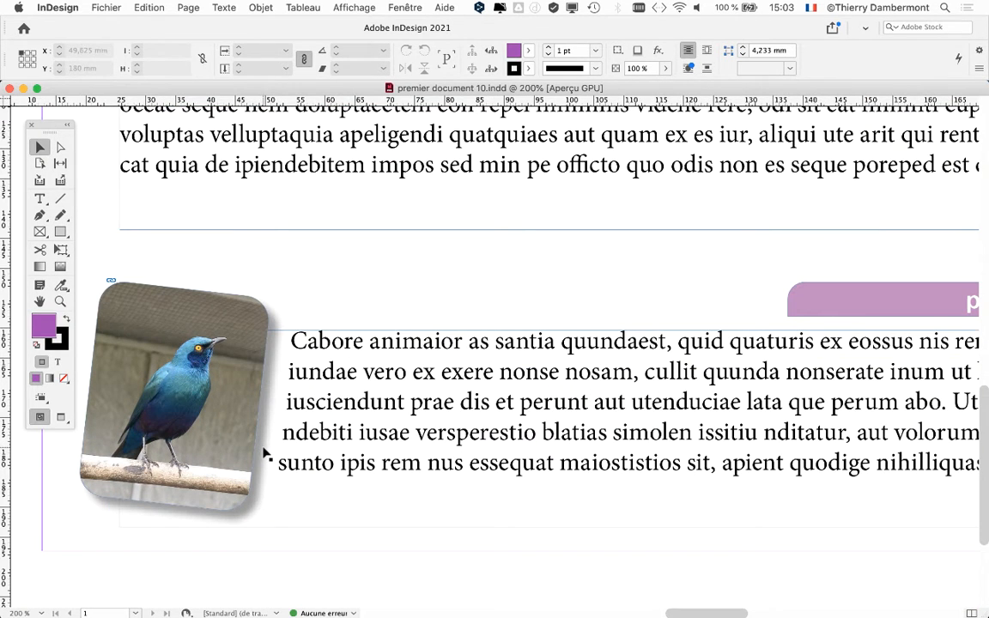
pyautogui.scroll(-4, 266, 455)
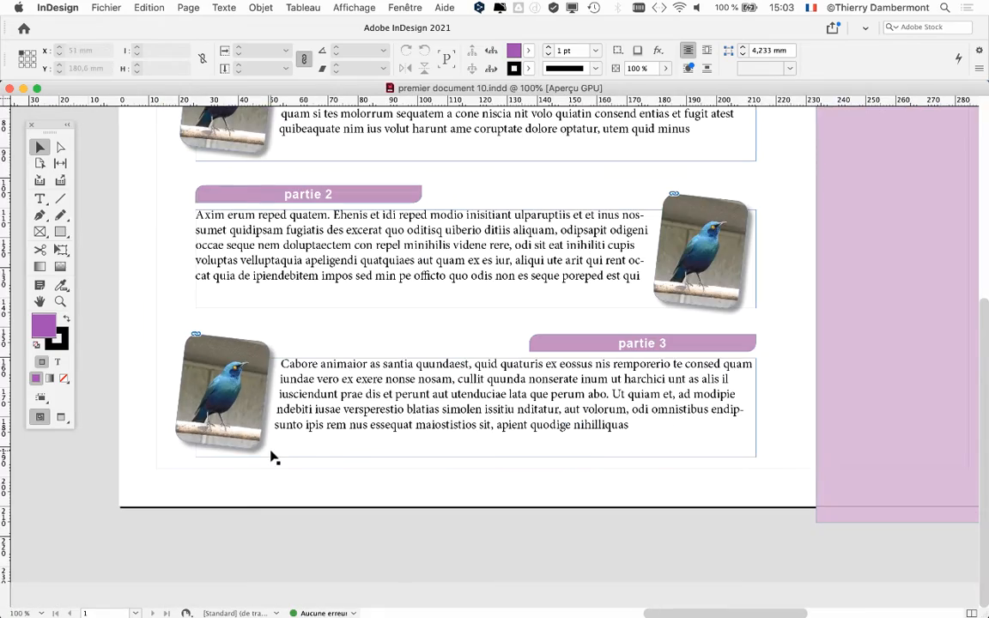
pyautogui.scroll(5, 640, 234)
pyautogui.hscroll(-2, 639, 233)
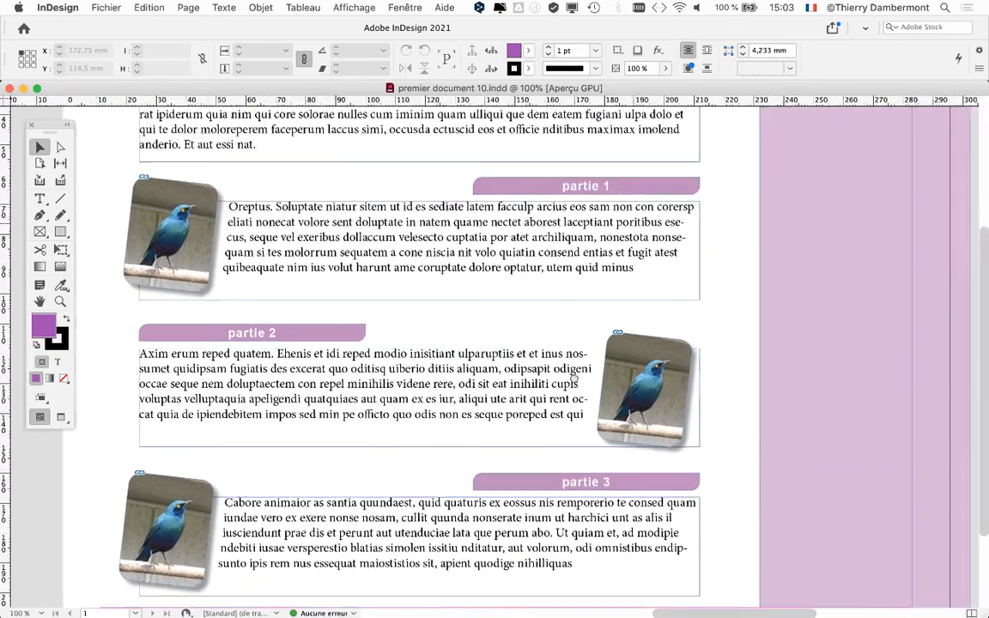
pyautogui.click(640, 225)
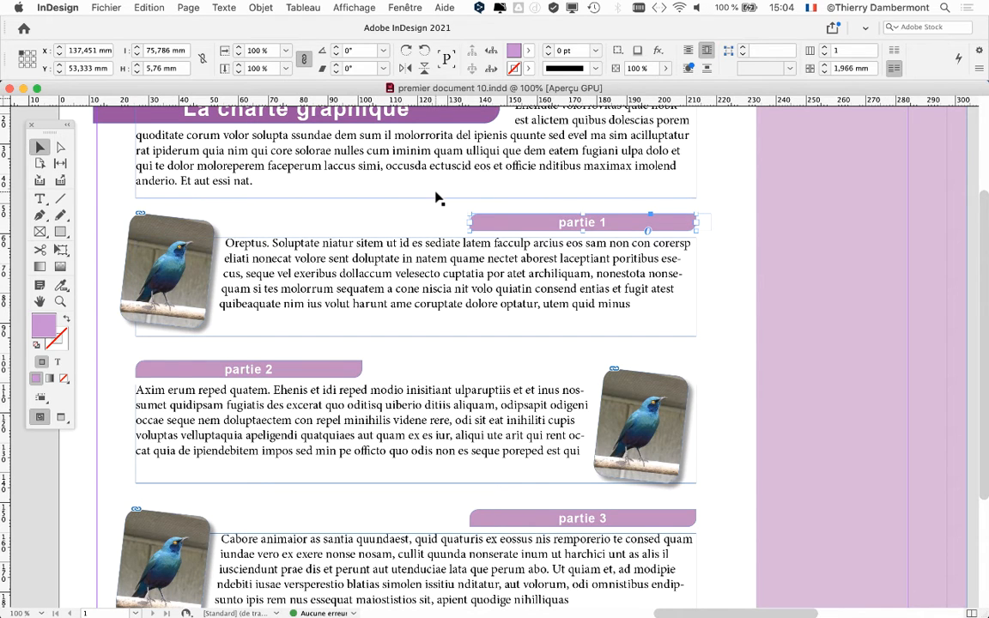
pyautogui.press('super+Tab')
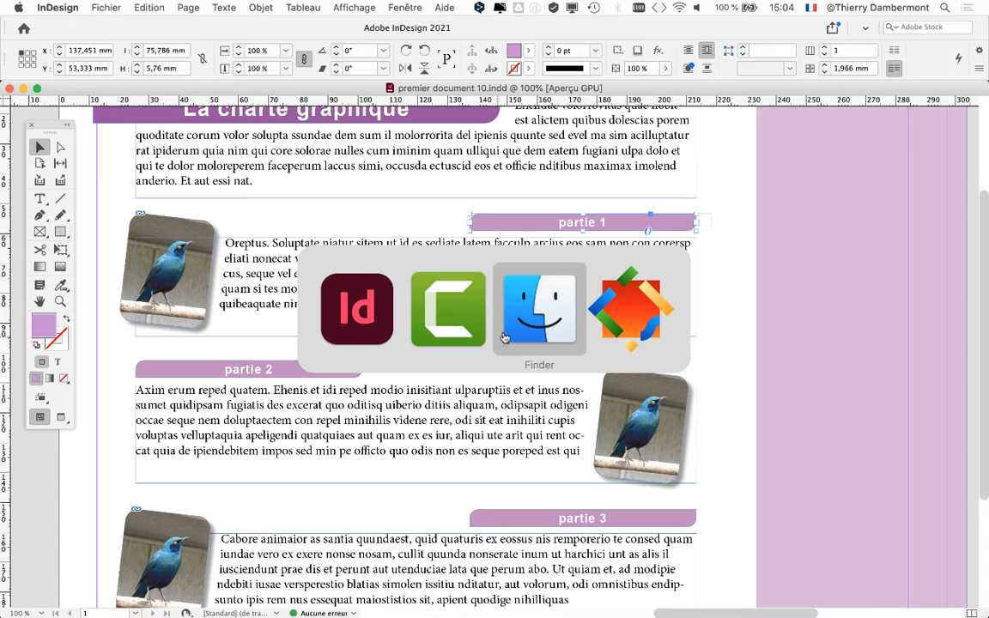
pyautogui.click(354, 335)
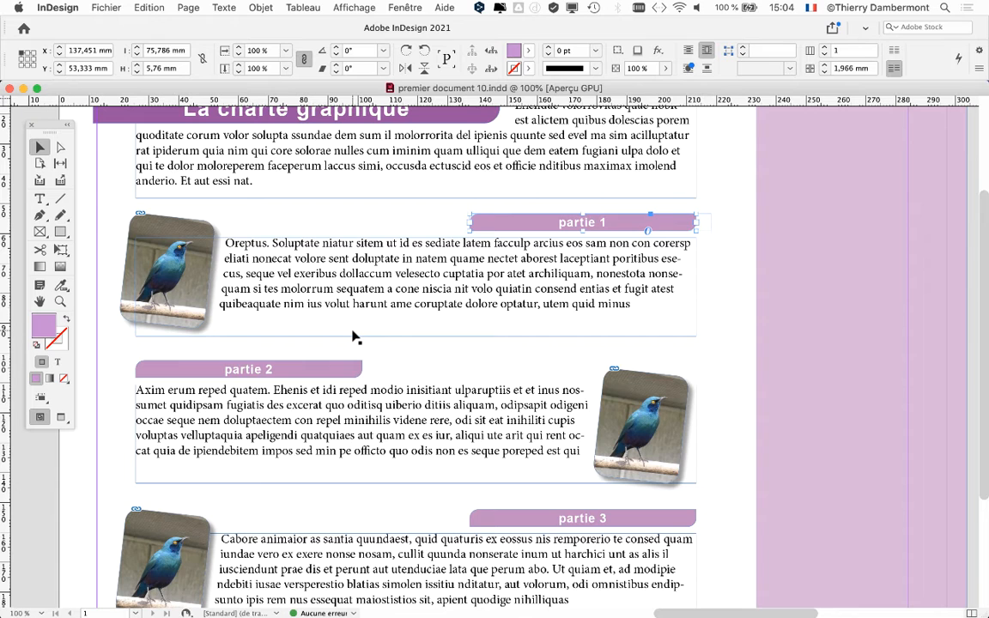
# Launch Illustrator and switch to it from InDesign
pyautogui.moveTo(4, 225)
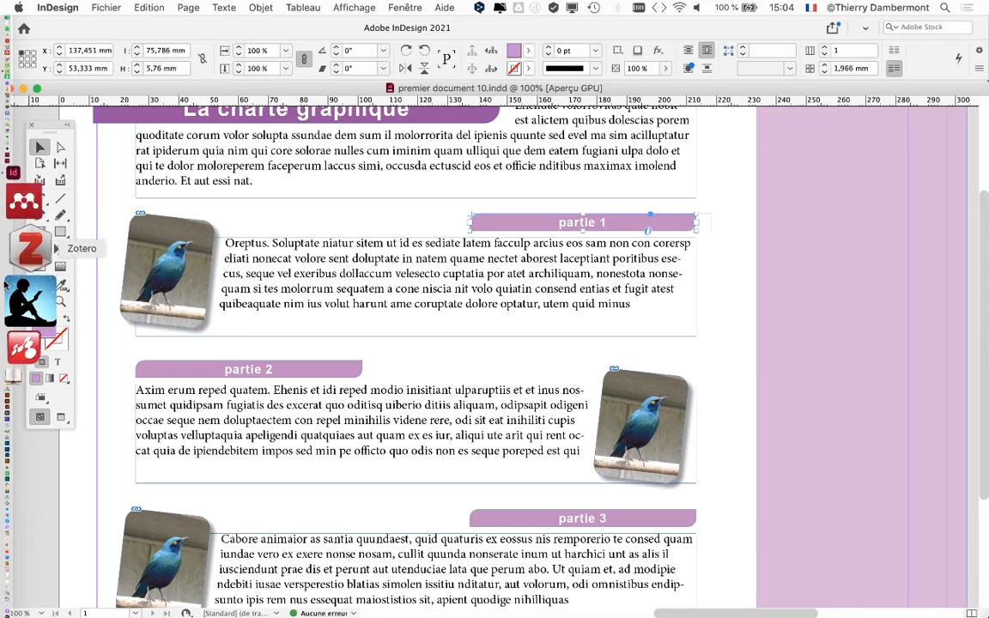
pyautogui.click(5, 319)
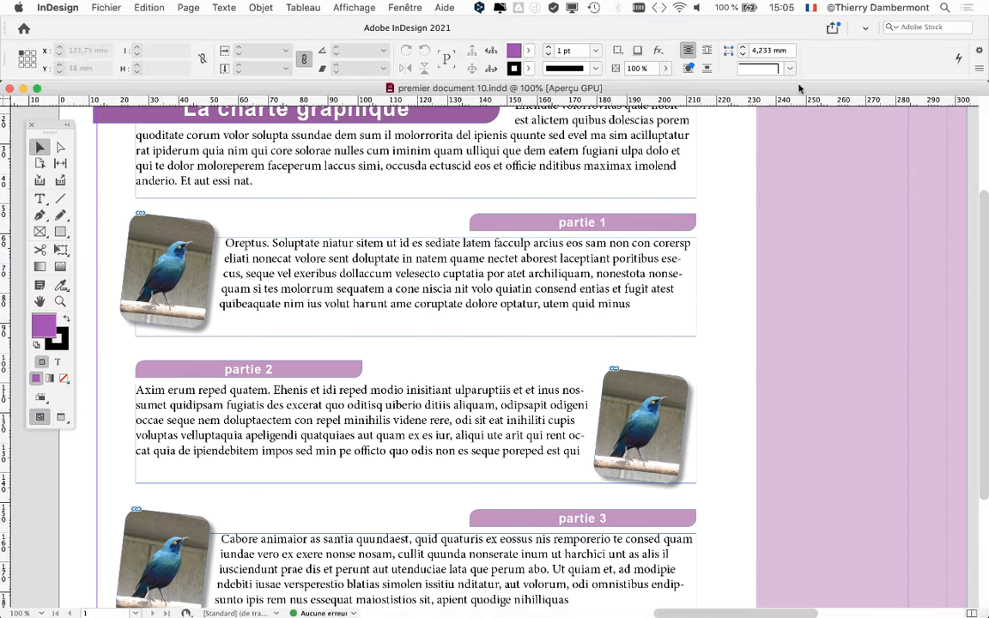
pyautogui.press('super+Tab')
pyautogui.click(492, 311)
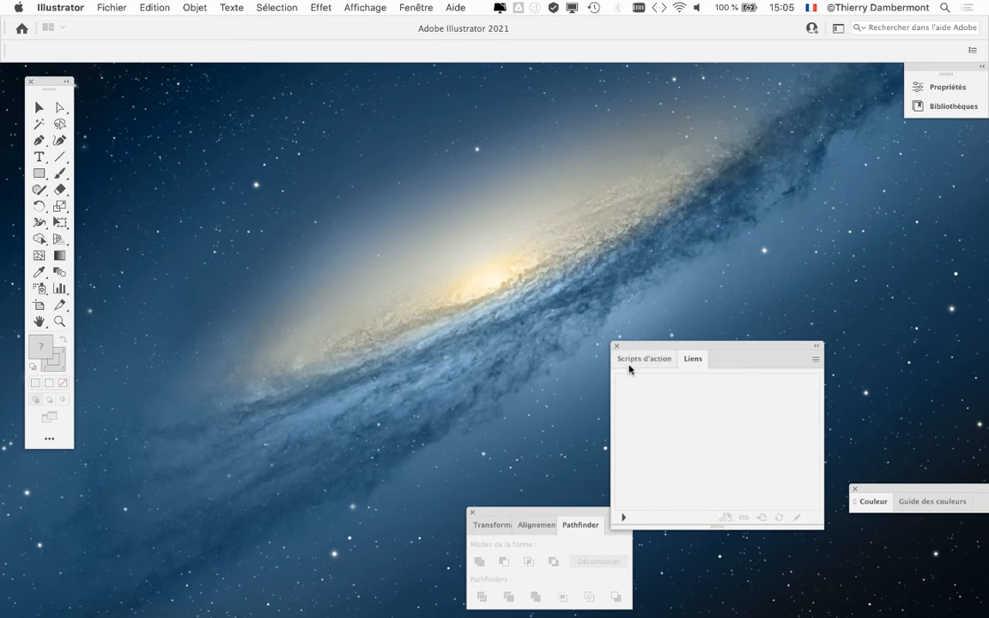
# Clear the workspace of the floating Liens, Pathfinder and Couleur panels, keeping only the toolbox
pyautogui.moveTo(633, 347); pyautogui.dragTo(693, 152)
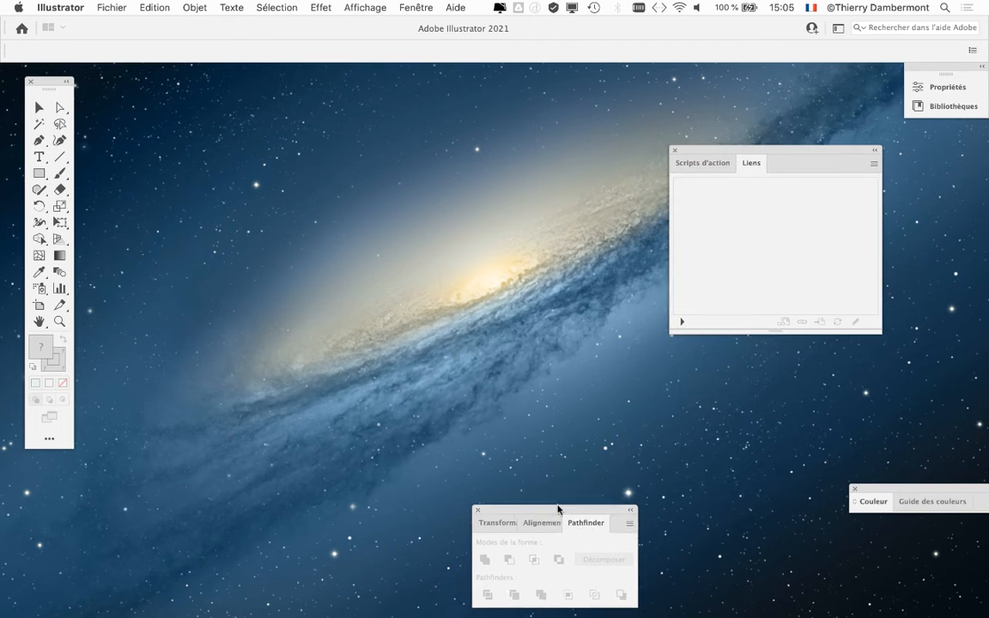
pyautogui.moveTo(558, 511); pyautogui.dragTo(686, 137)
pyautogui.click(675, 150)
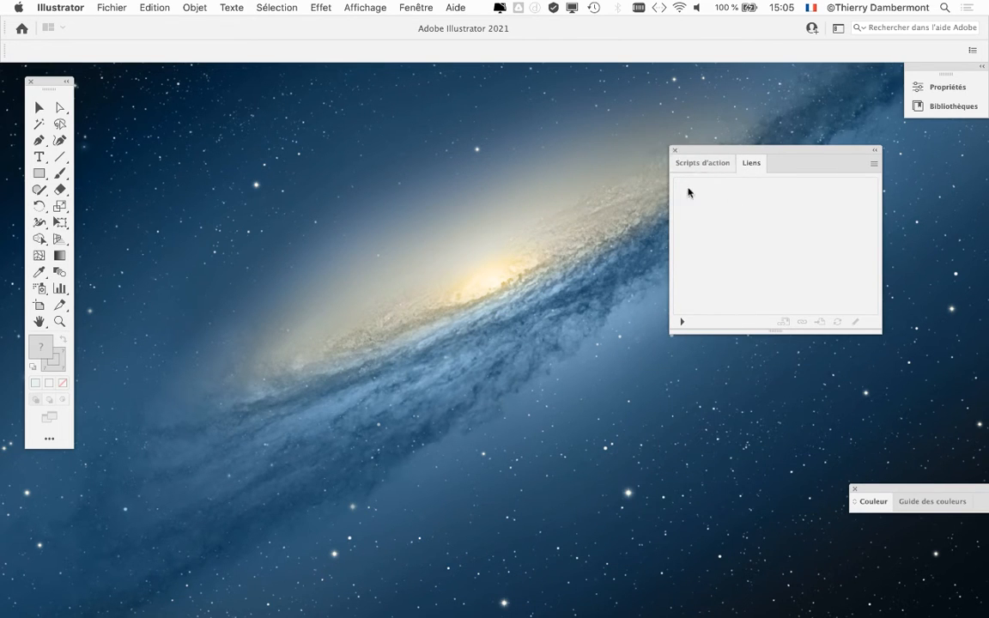
pyautogui.click(856, 489)
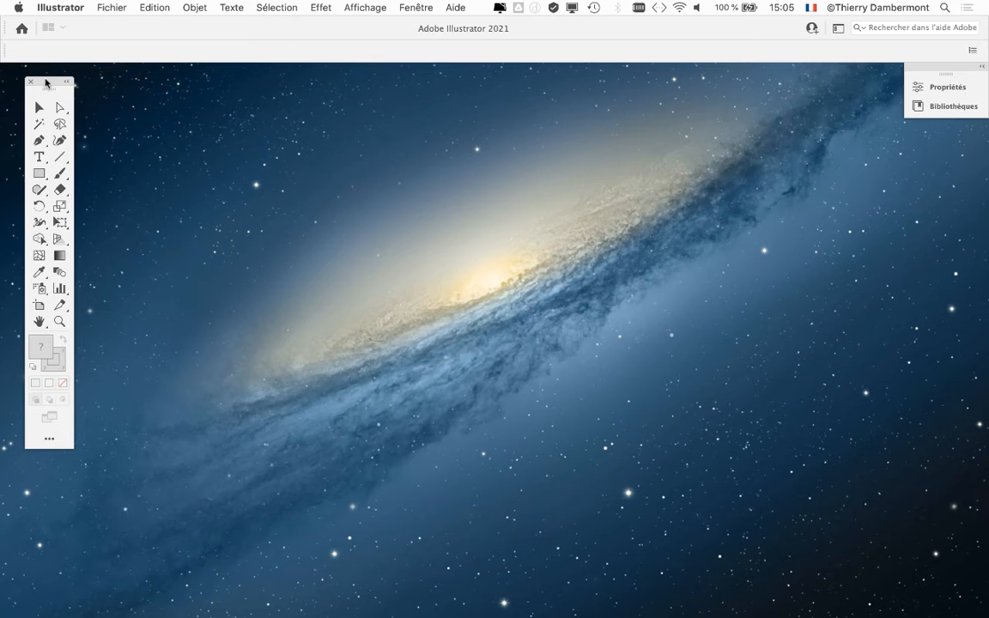
pyautogui.moveTo(44, 84); pyautogui.dragTo(45, 86)
# Create a new portrait A4 print document, 210 x 297 mm, from the Impression presets
pyautogui.click(120, 6)
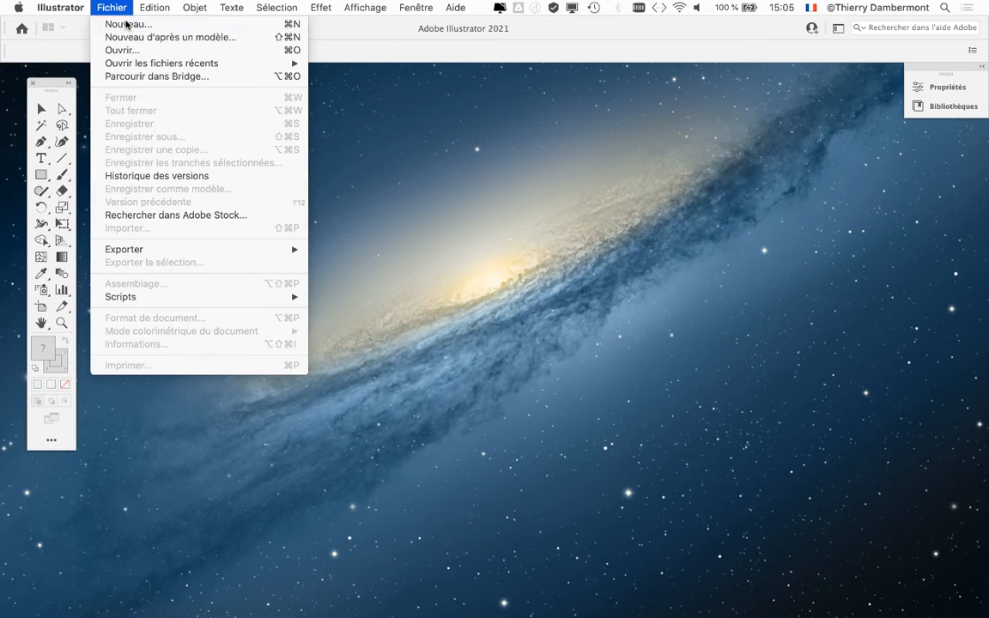
pyautogui.click(126, 24)
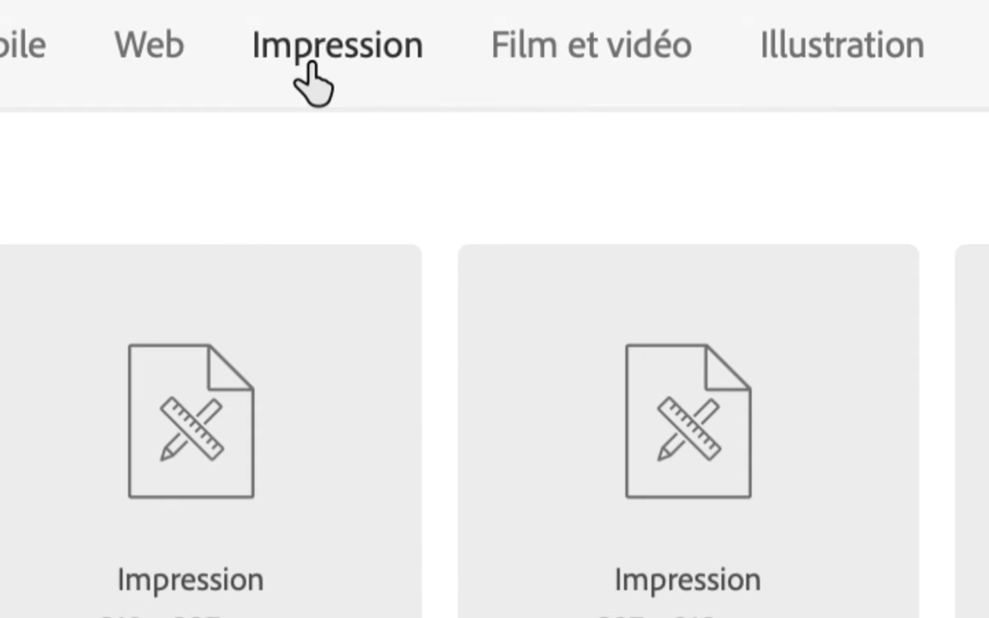
pyautogui.click(313, 84)
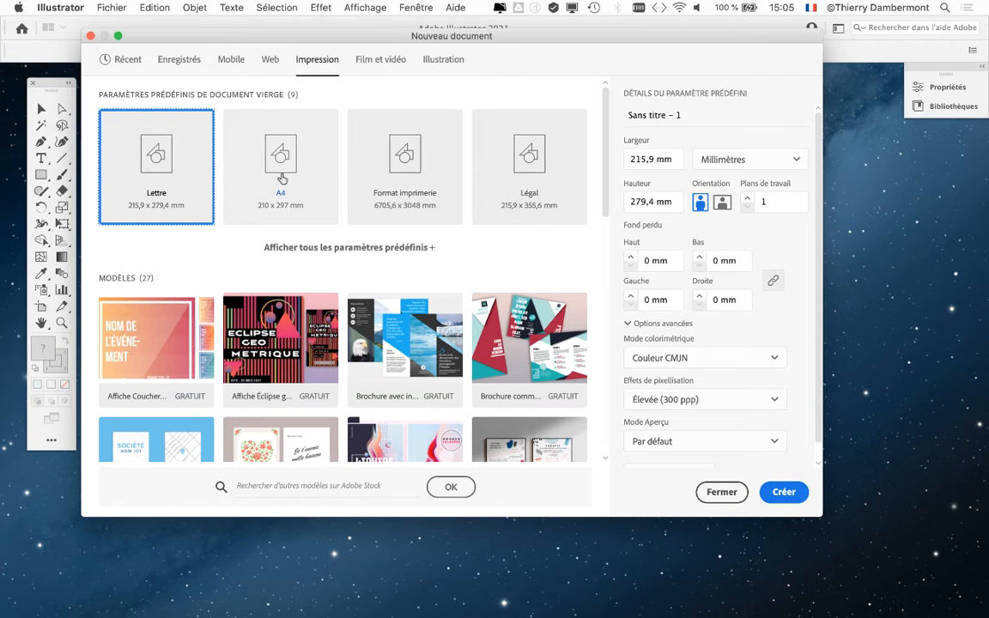
pyautogui.click(200, 519)
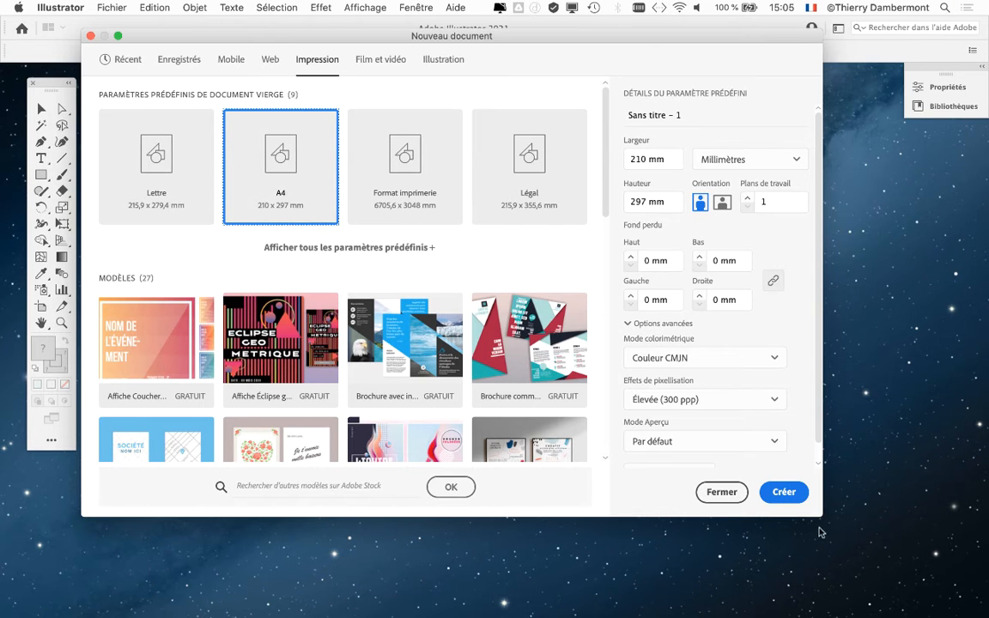
pyautogui.click(788, 494)
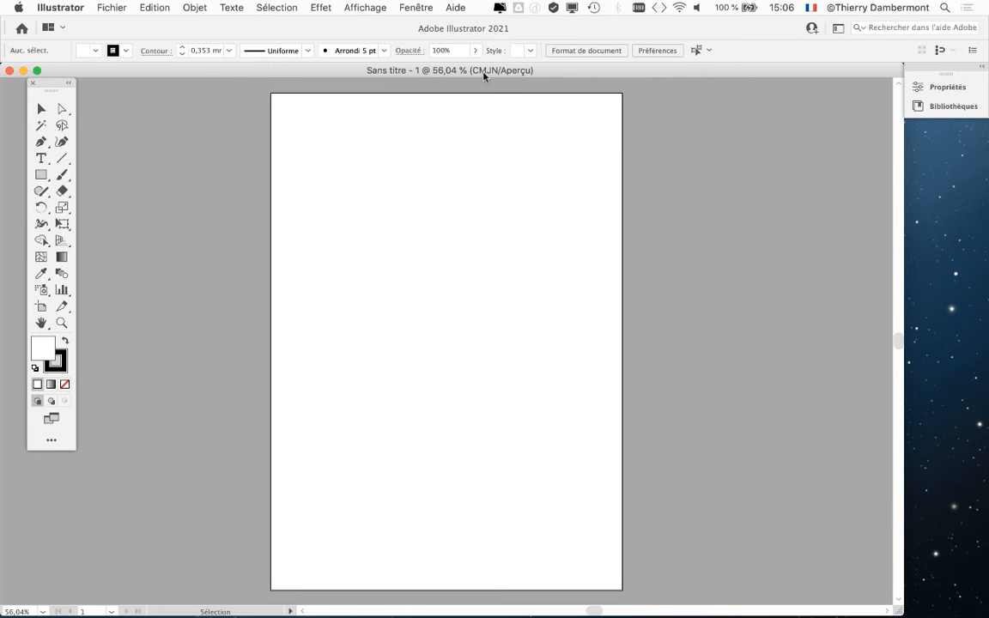
# Change the document's colour mode to Couleurs RVB and check which mode is active
pyautogui.click(100, 5)
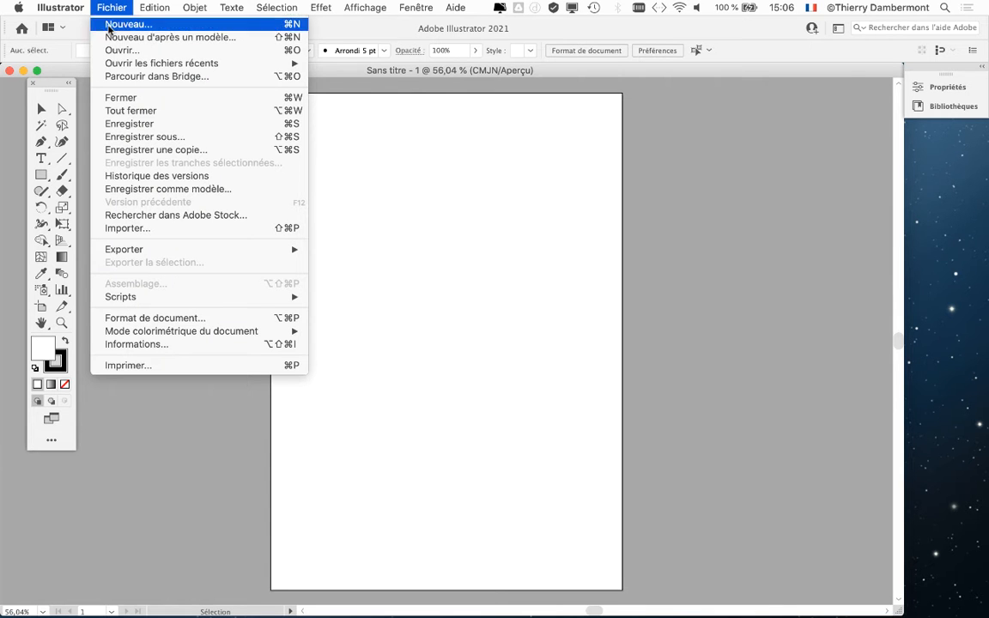
pyautogui.moveTo(183, 335)
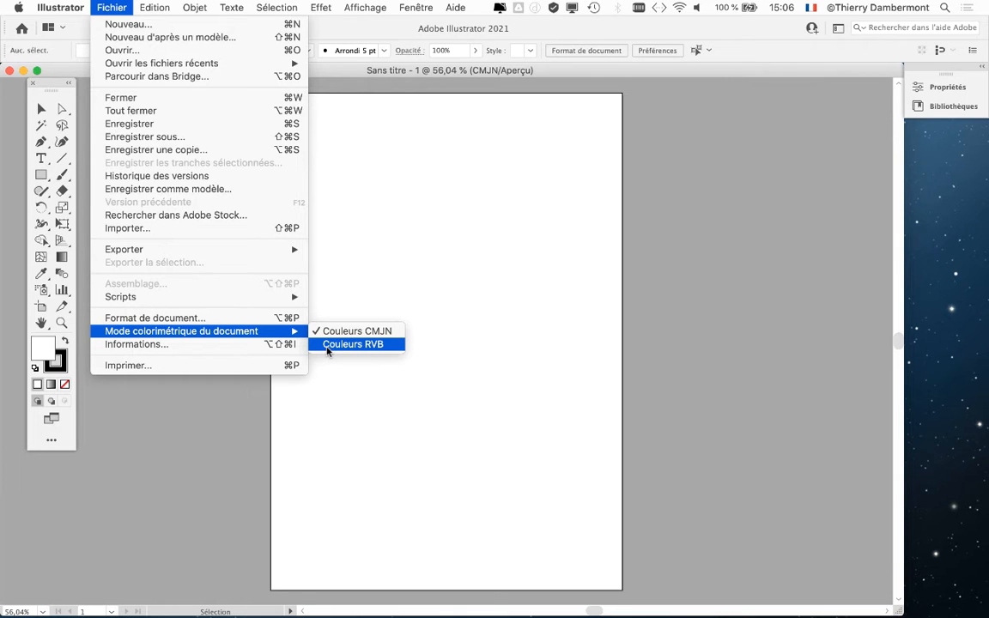
pyautogui.click(327, 347)
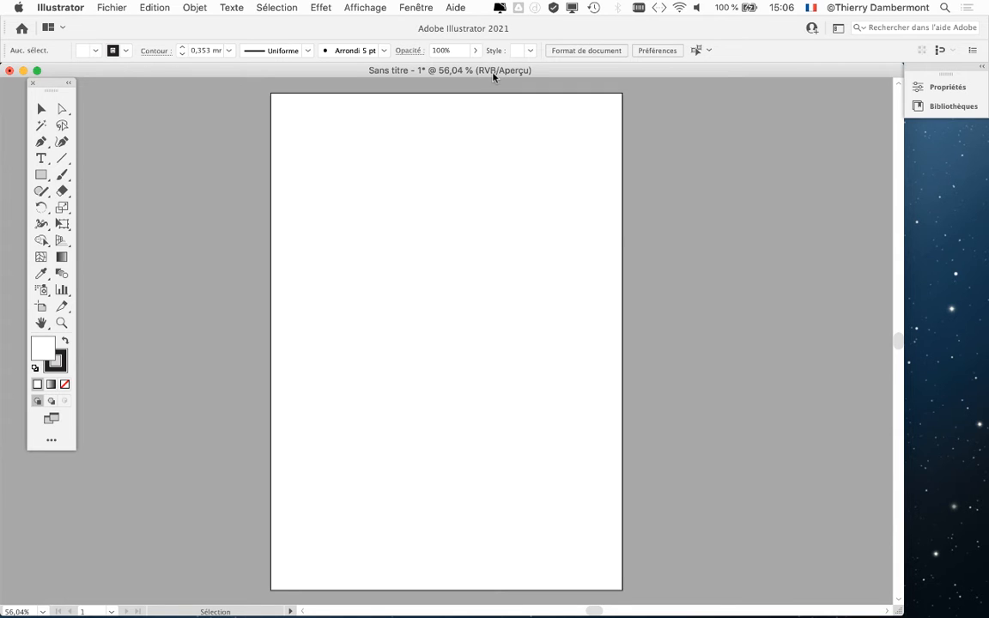
pyautogui.click(112, 7)
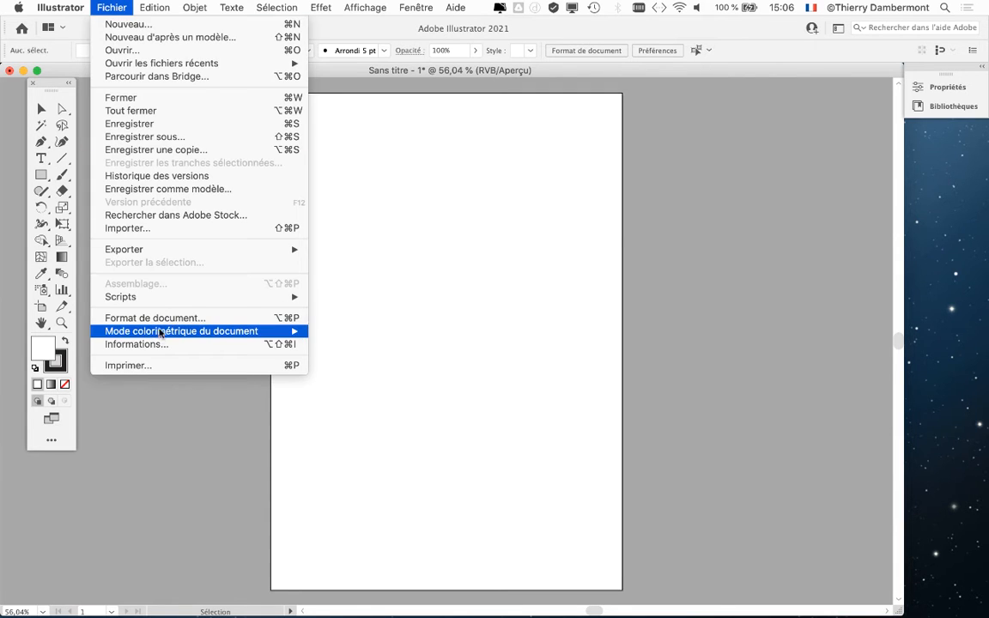
pyautogui.moveTo(167, 334)
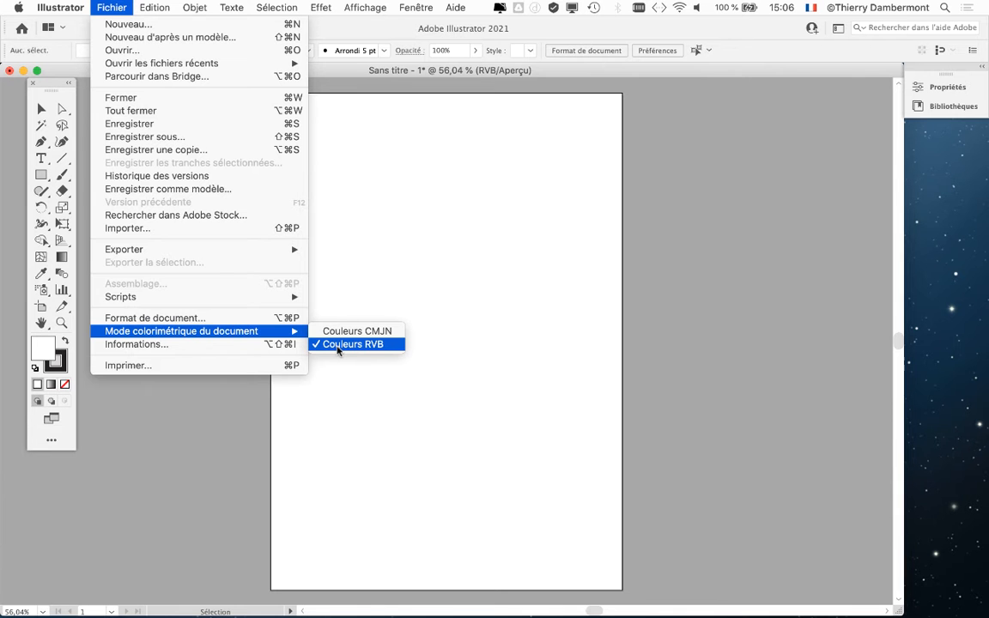
pyautogui.click(220, 441)
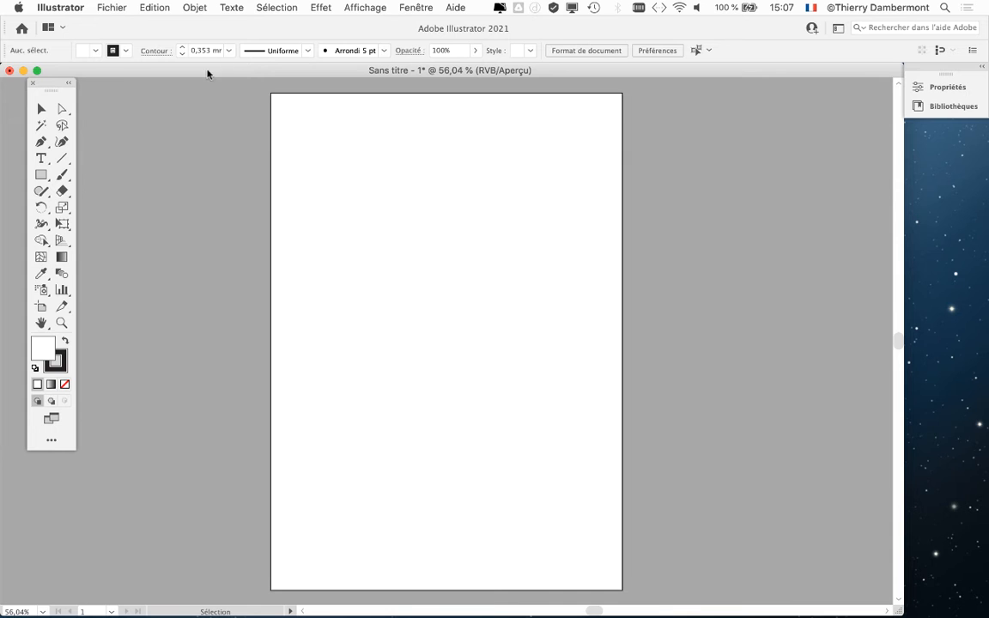
# Draw a wide horizontal ellipse in the upper half of the page, spanning about 60% of its width
pyautogui.moveTo(40, 82); pyautogui.dragTo(154, 135)
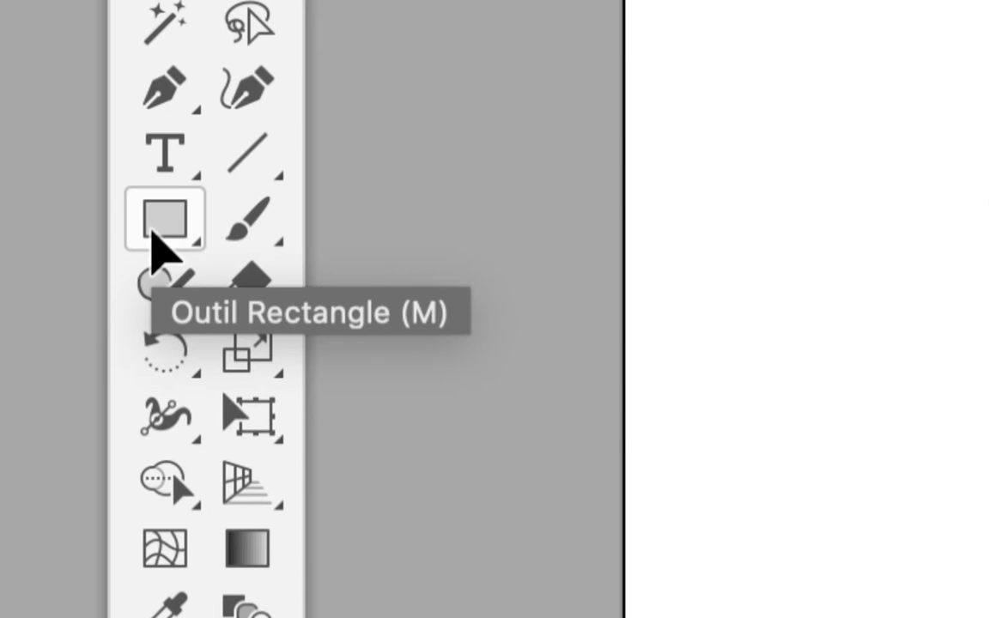
pyautogui.click(152, 232)
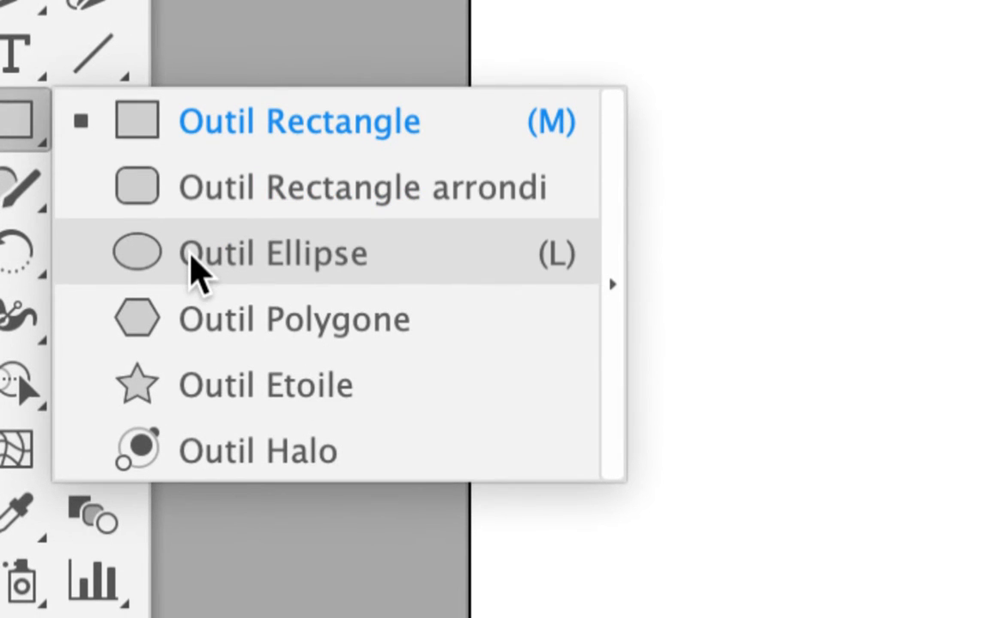
pyautogui.click(195, 270)
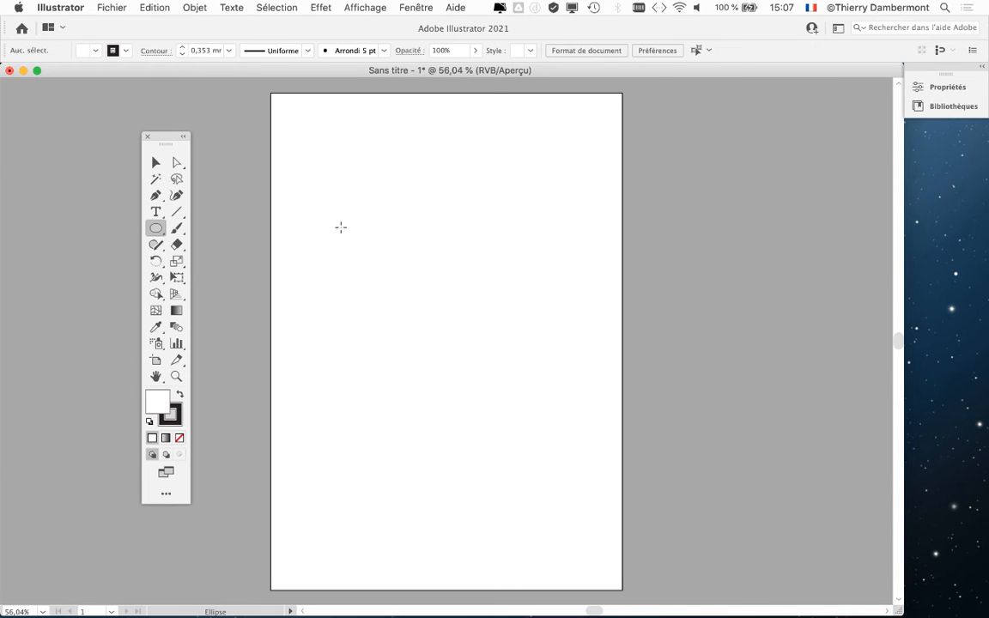
pyautogui.moveTo(340, 227)
pyautogui.mouseDown()
pyautogui.moveTo(515, 313)
pyautogui.moveTo(554, 349)
pyautogui.mouseUp()
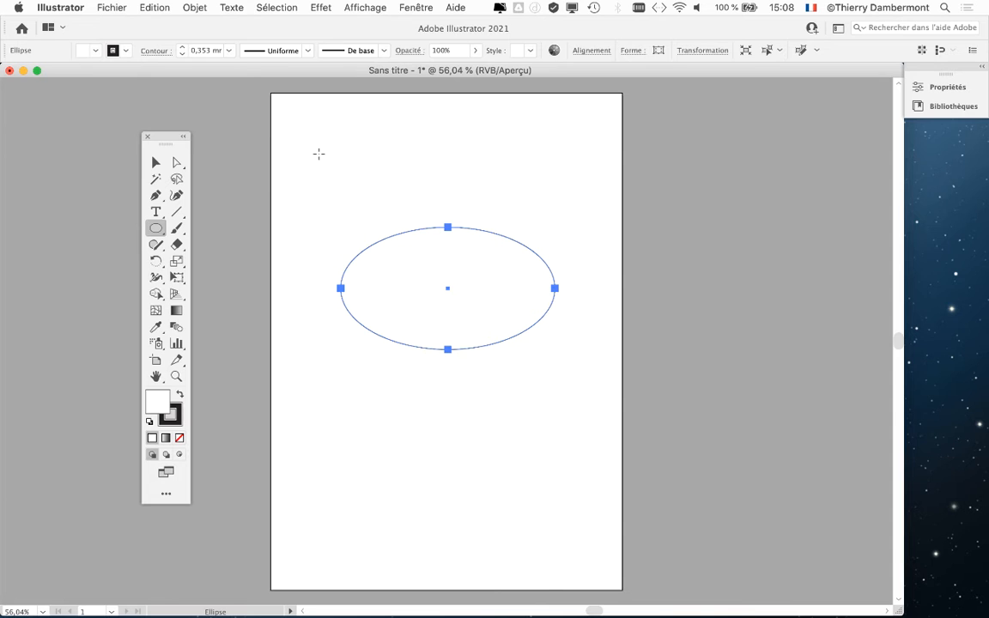
# Move the toolbox away from the page edge and make the ellipse's fill the active colour attribute
pyautogui.moveTo(157, 142); pyautogui.dragTo(199, 110)
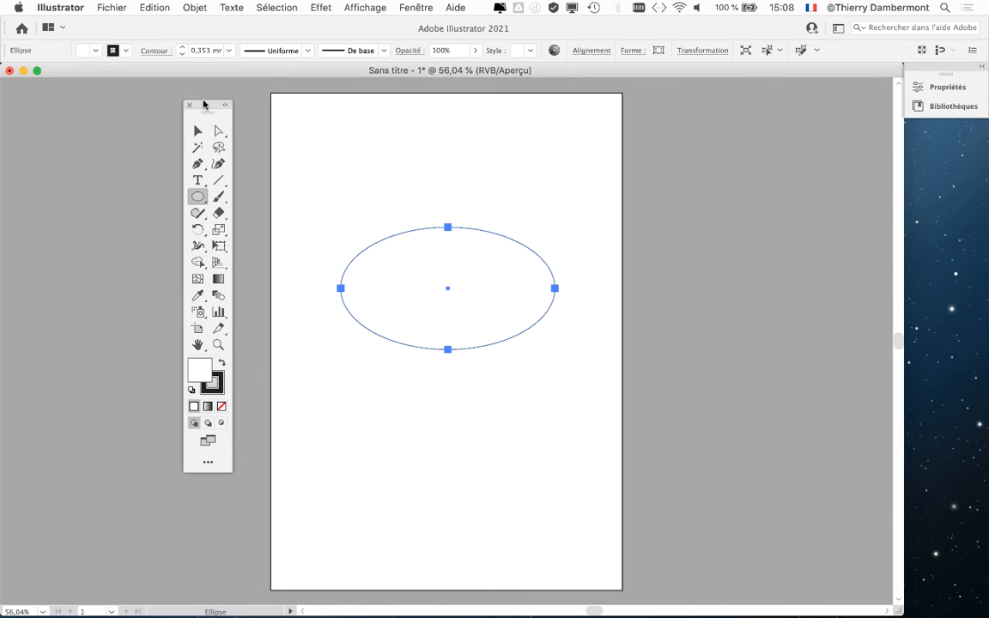
pyautogui.moveTo(204, 104); pyautogui.dragTo(95, 103)
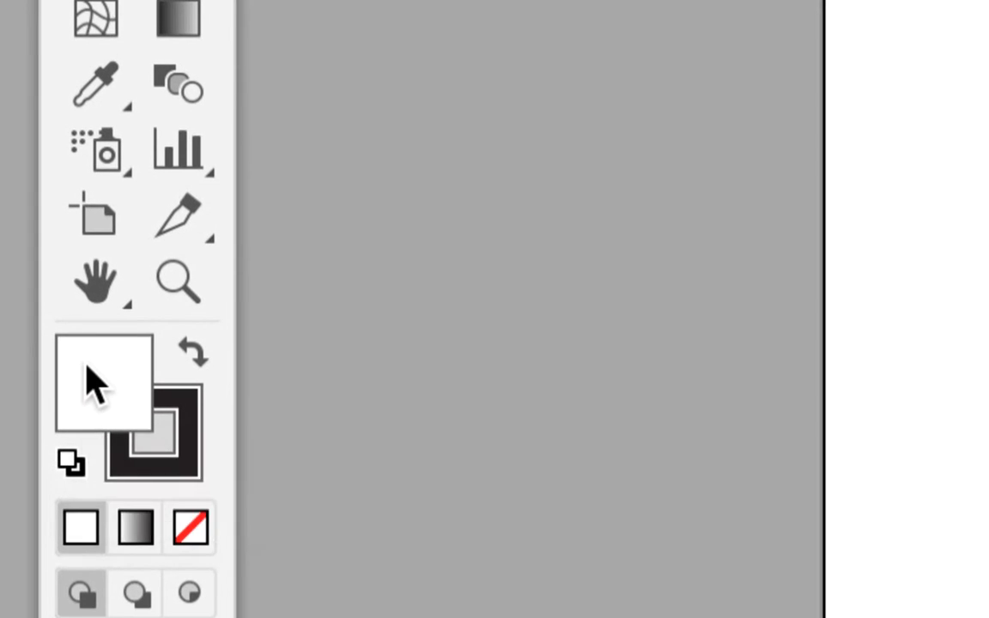
pyautogui.click(176, 407)
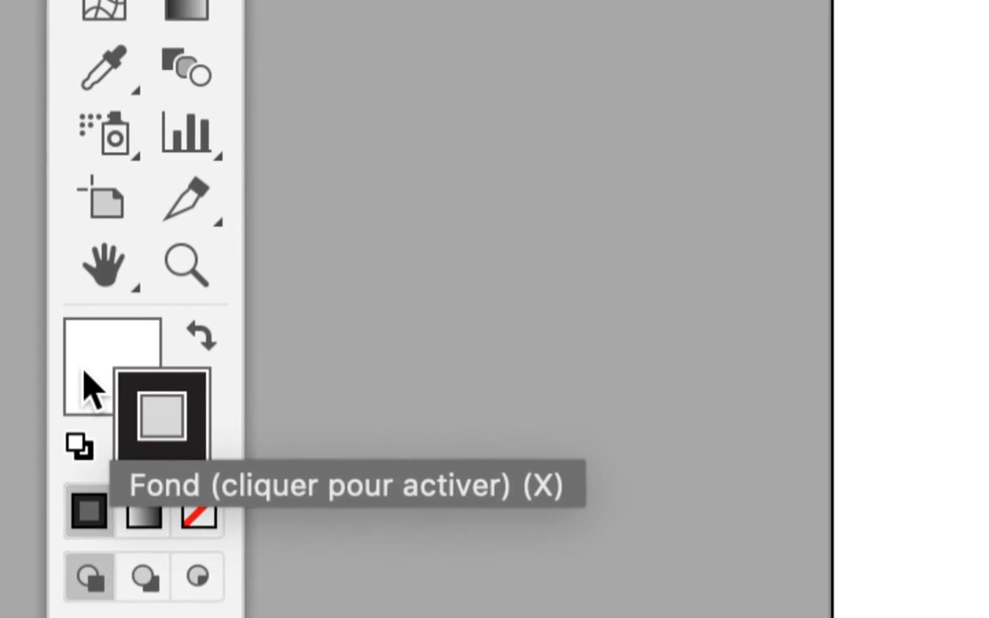
pyautogui.click(92, 388)
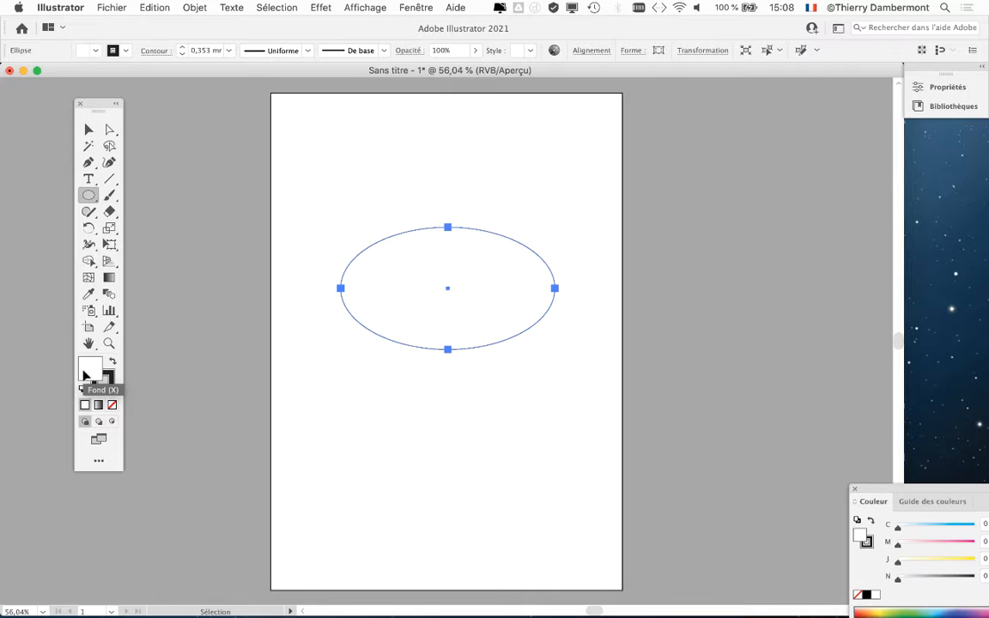
# Show the Nuancier swatches and place them beside the page, clear of the ellipse
pyautogui.click(419, 7)
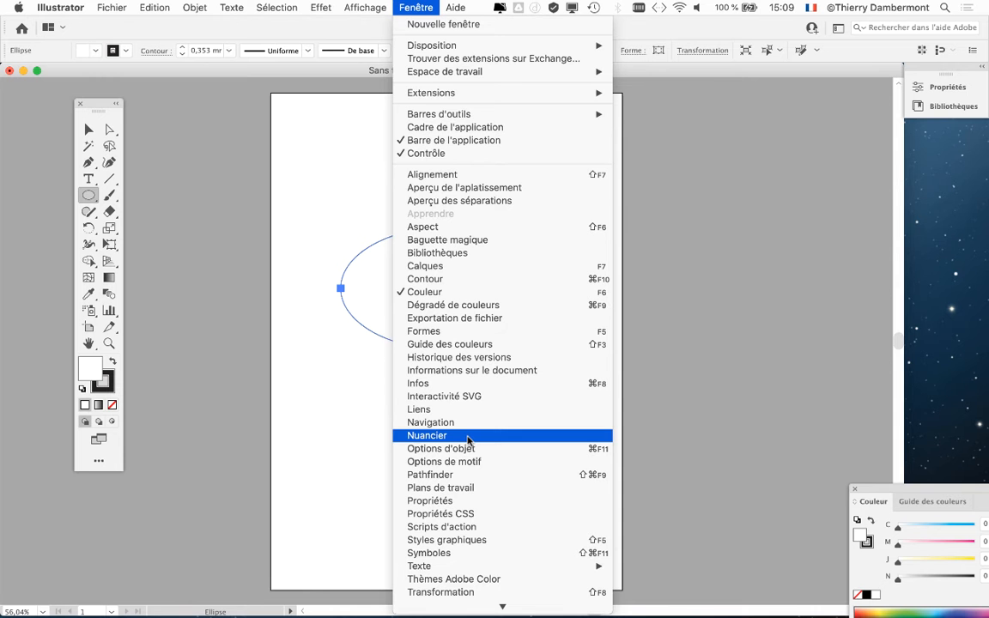
pyautogui.click(468, 437)
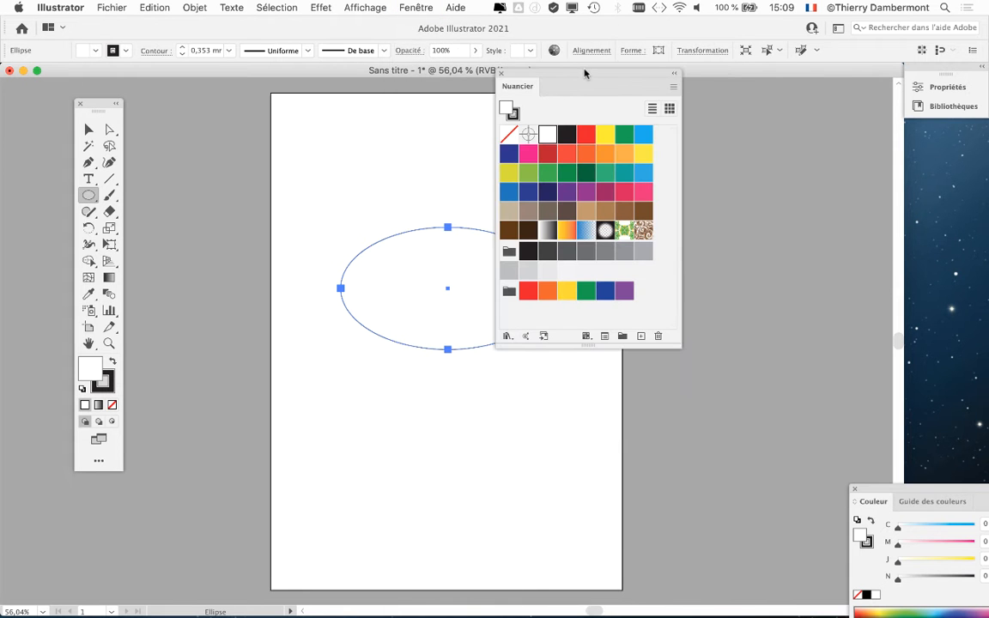
pyautogui.moveTo(625, 93); pyautogui.dragTo(716, 151)
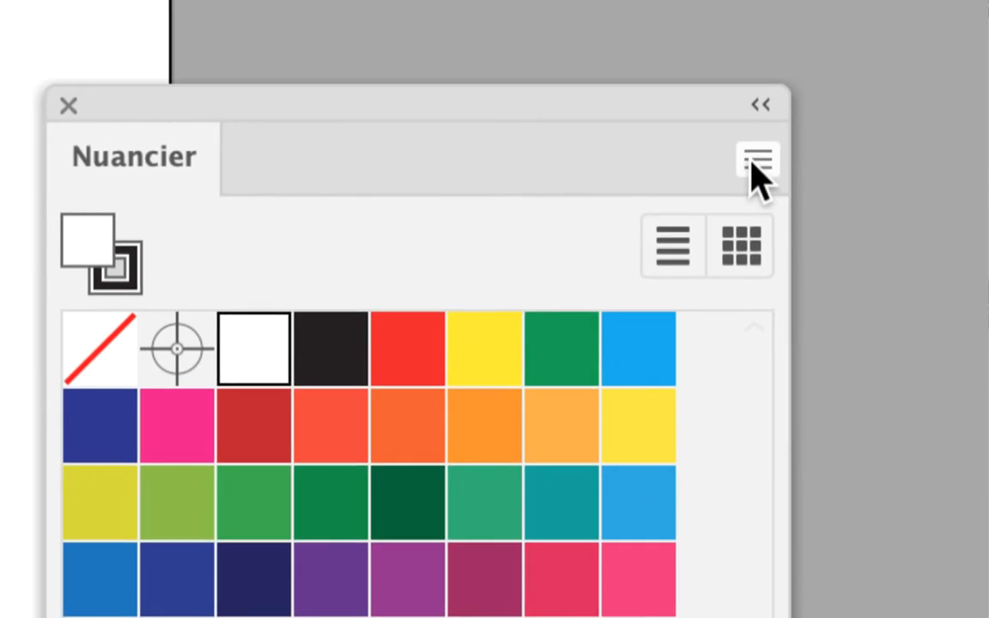
# Start a new swatch from the Nuancier and name it "couleur médaillon"
pyautogui.click(758, 162)
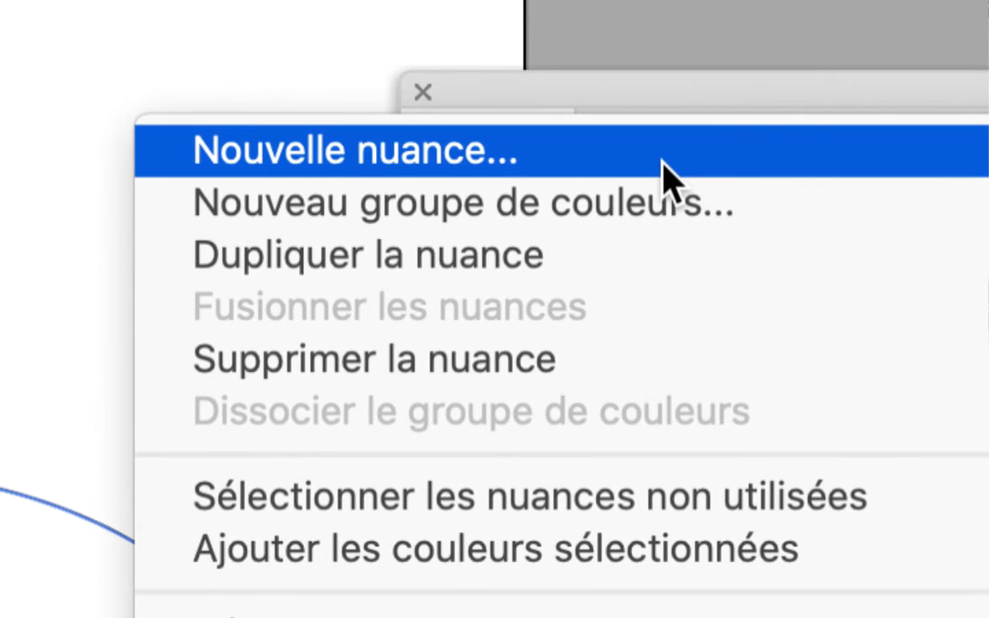
pyautogui.click(665, 176)
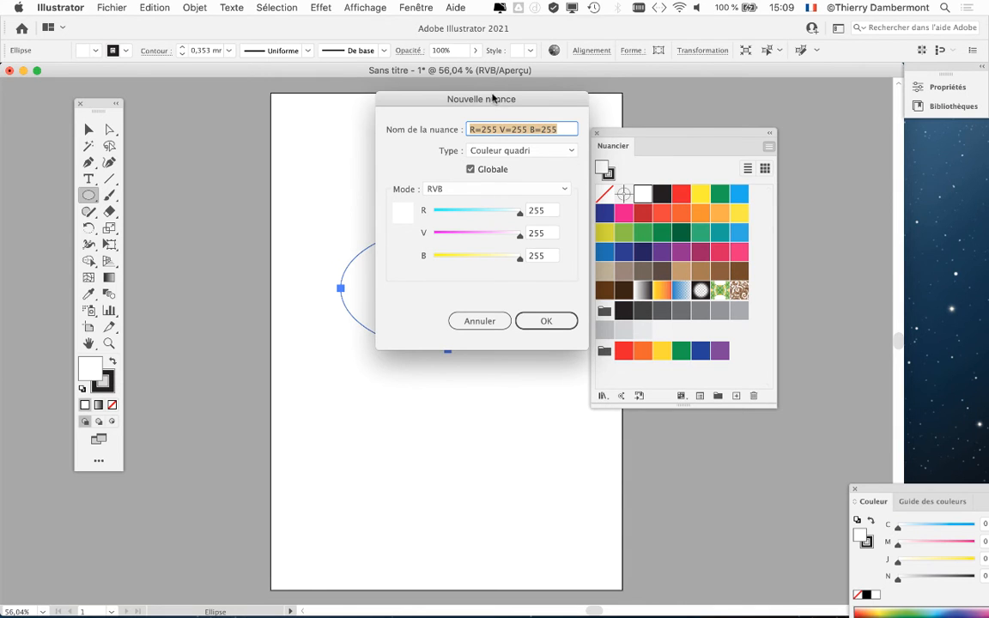
pyautogui.moveTo(492, 99); pyautogui.dragTo(242, 97)
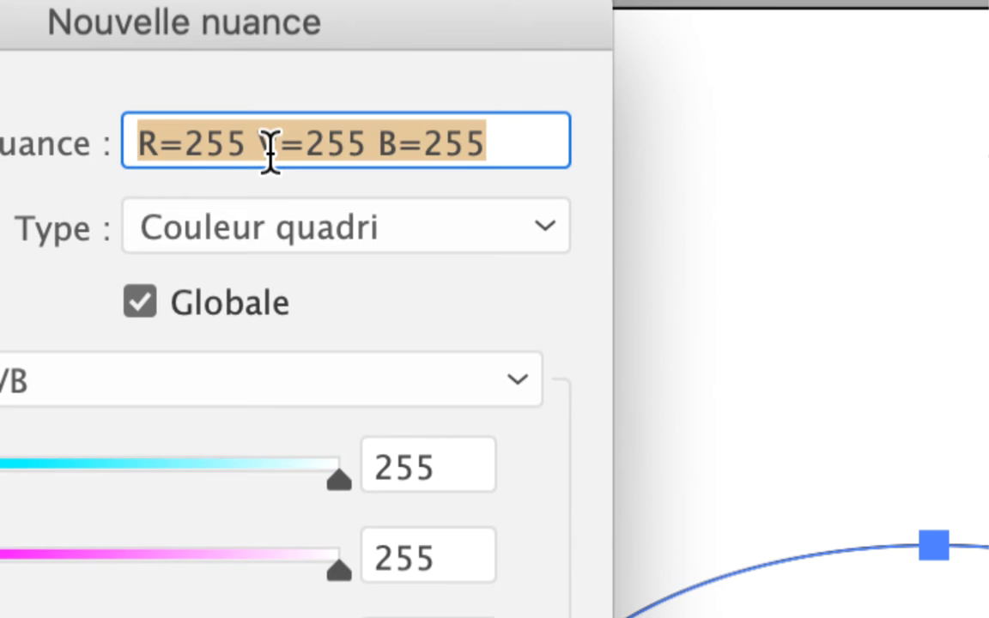
pyautogui.click(270, 150)
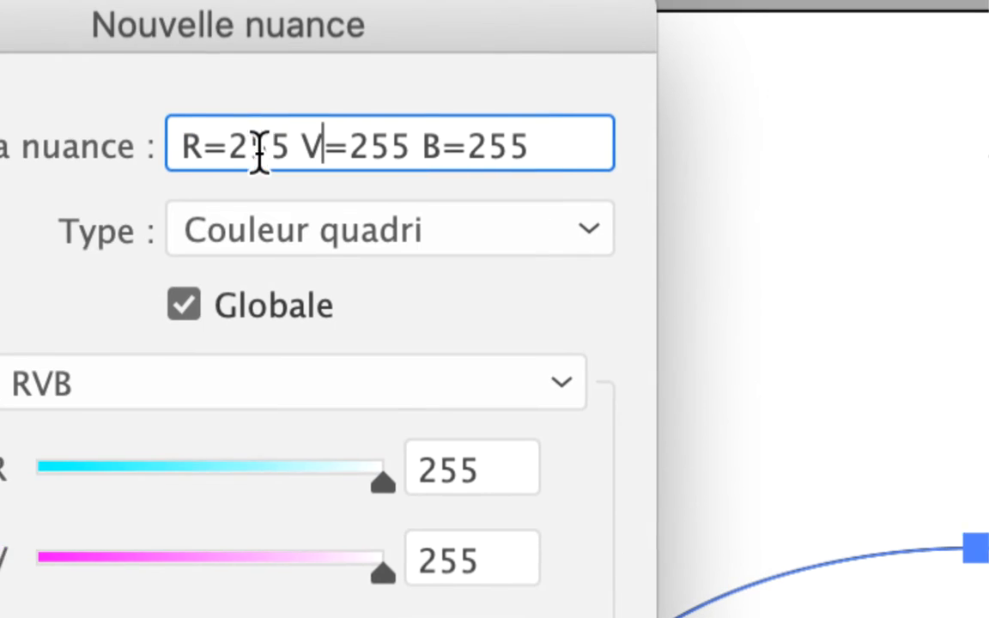
pyautogui.moveTo(134, 151); pyautogui.dragTo(175, 194)
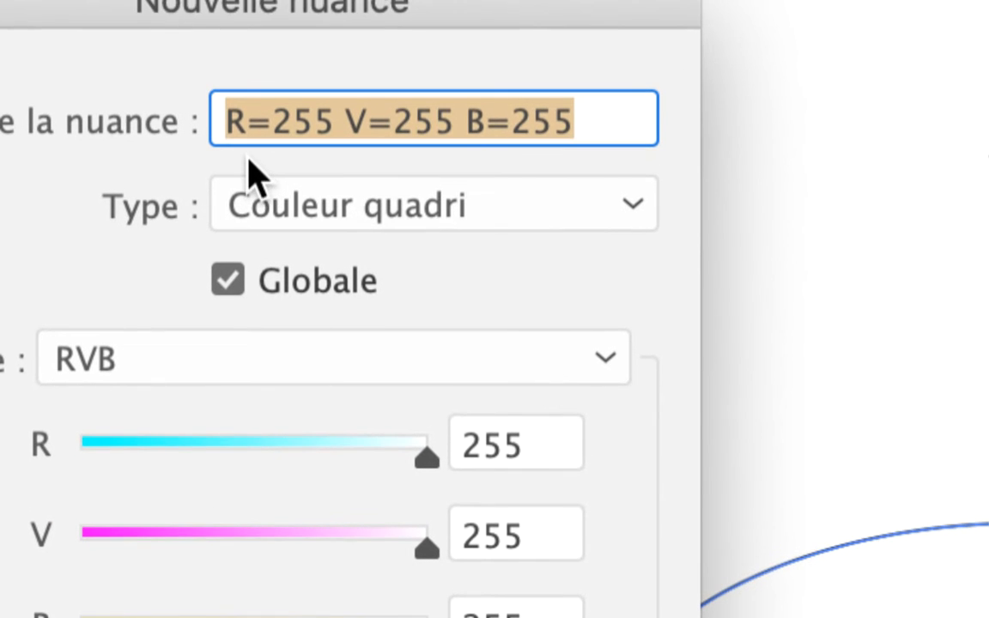
pyautogui.write('couleur médaill')
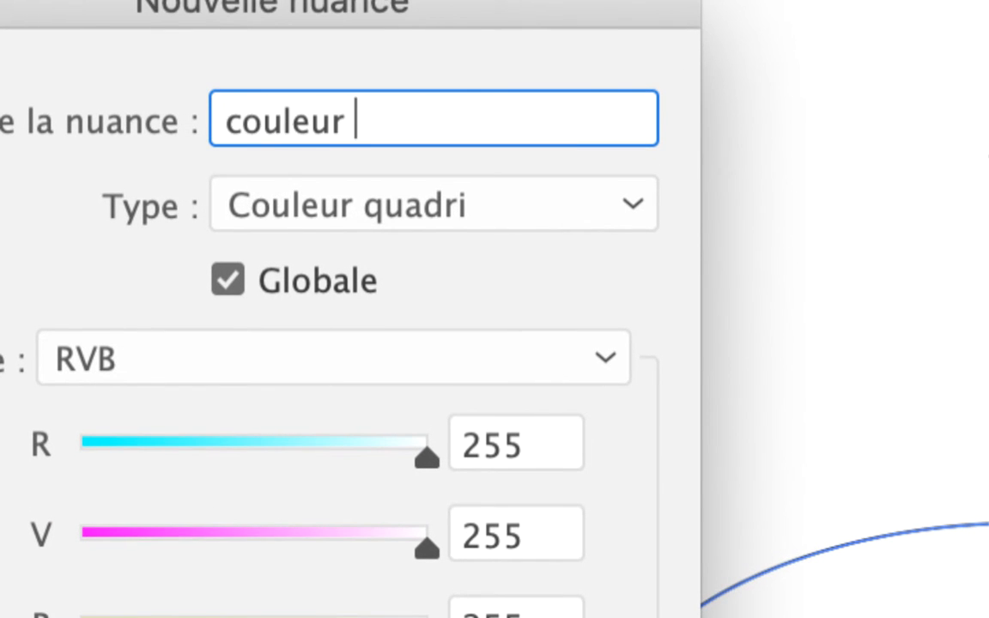
pyautogui.write('on')
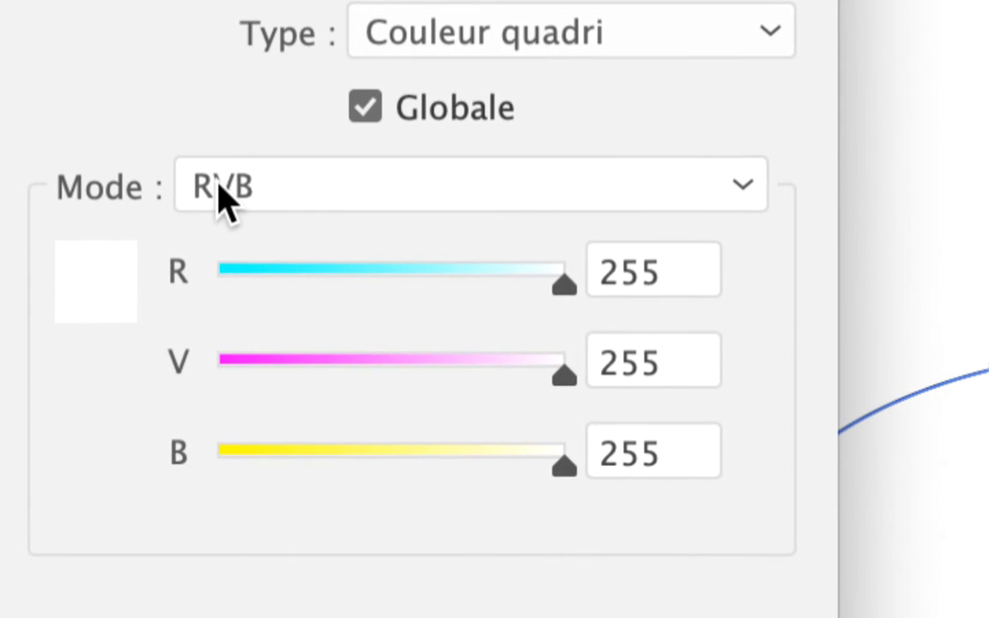
# Keep the new swatch in RVB mode, set it to R 40, V 255, B 92, and create it as the ellipse's fill
pyautogui.click(121, 196)
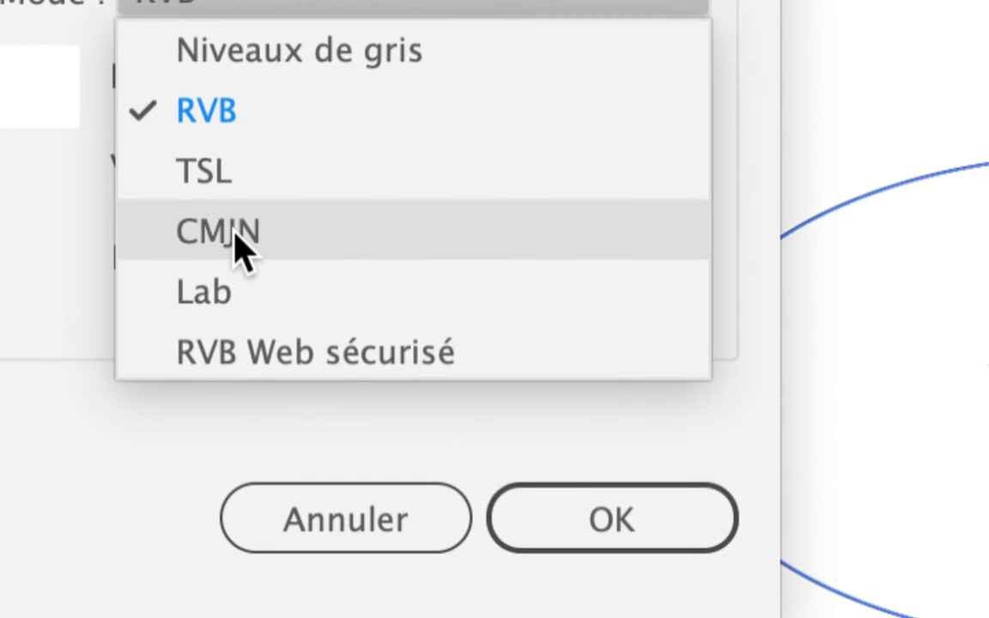
pyautogui.click(255, 120)
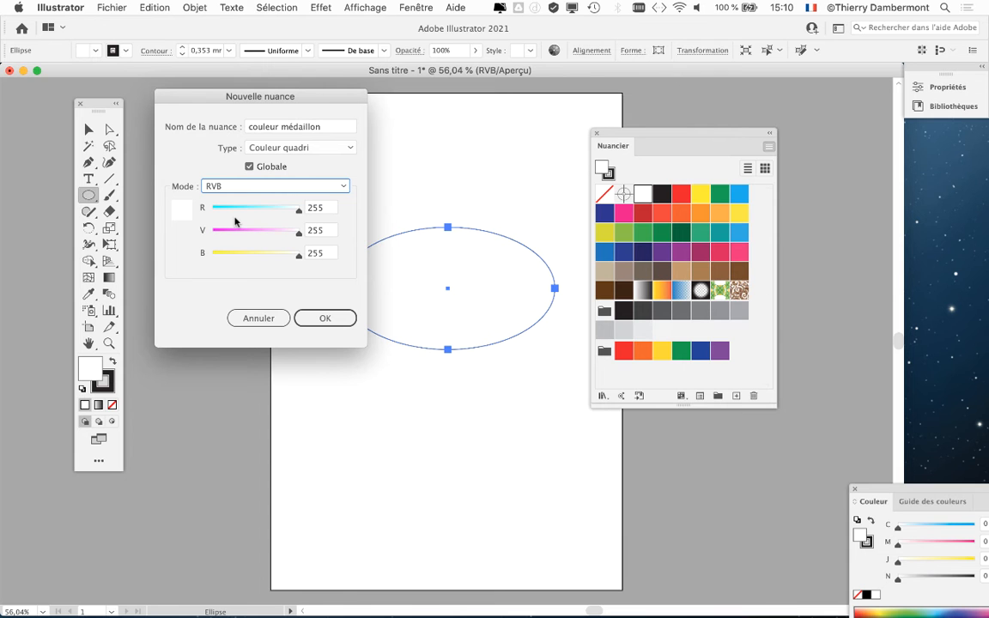
pyautogui.click(202, 171)
pyautogui.moveTo(269, 252); pyautogui.dragTo(243, 255)
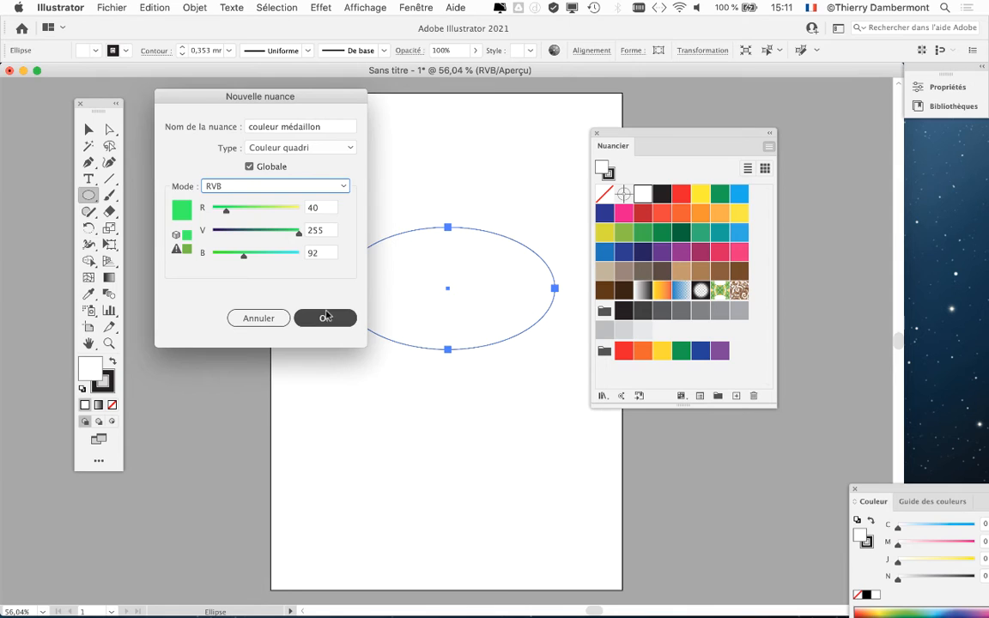
pyautogui.click(327, 318)
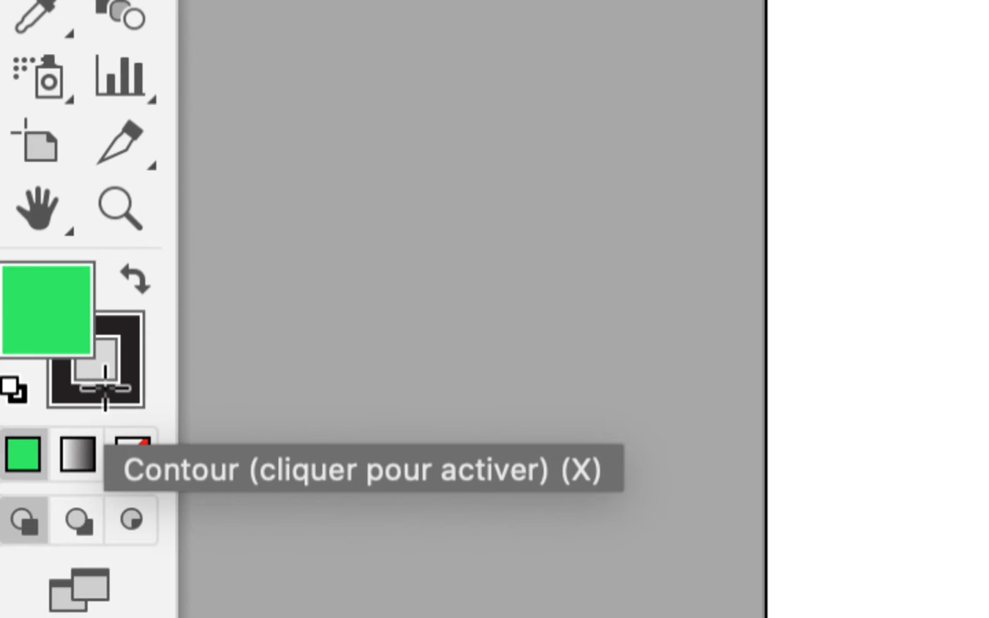
# Remove the ellipse's stroke and move the Nuancier swatches off the page
pyautogui.click(104, 392)
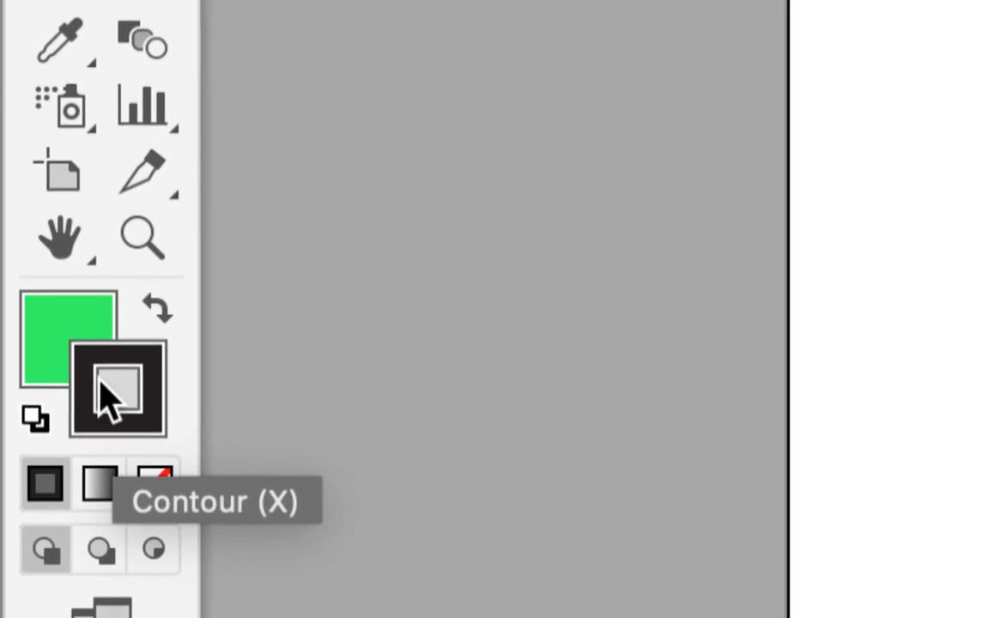
pyautogui.click(150, 492)
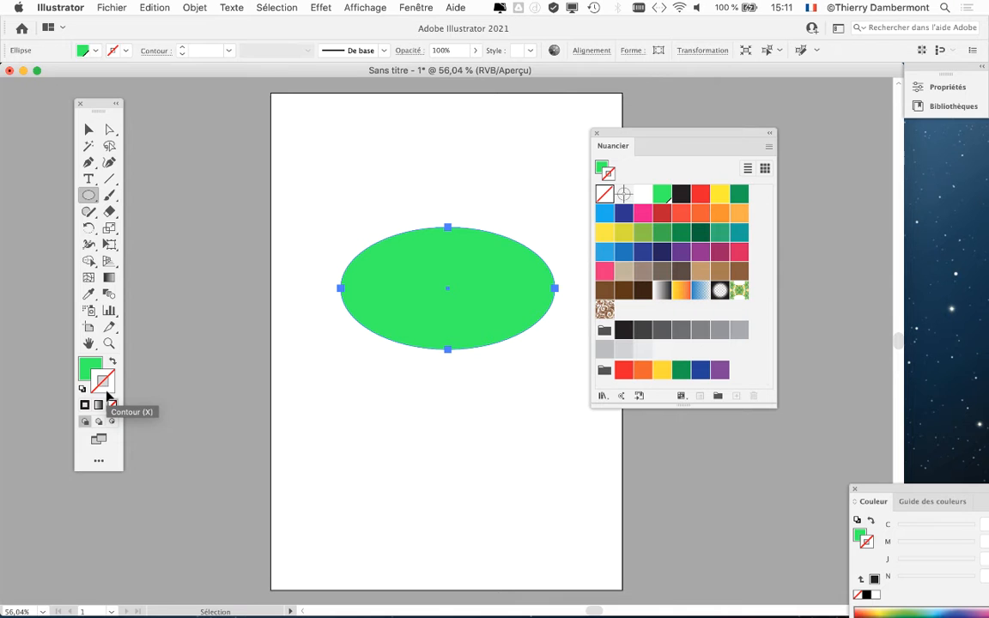
pyautogui.moveTo(615, 135); pyautogui.dragTo(713, 126)
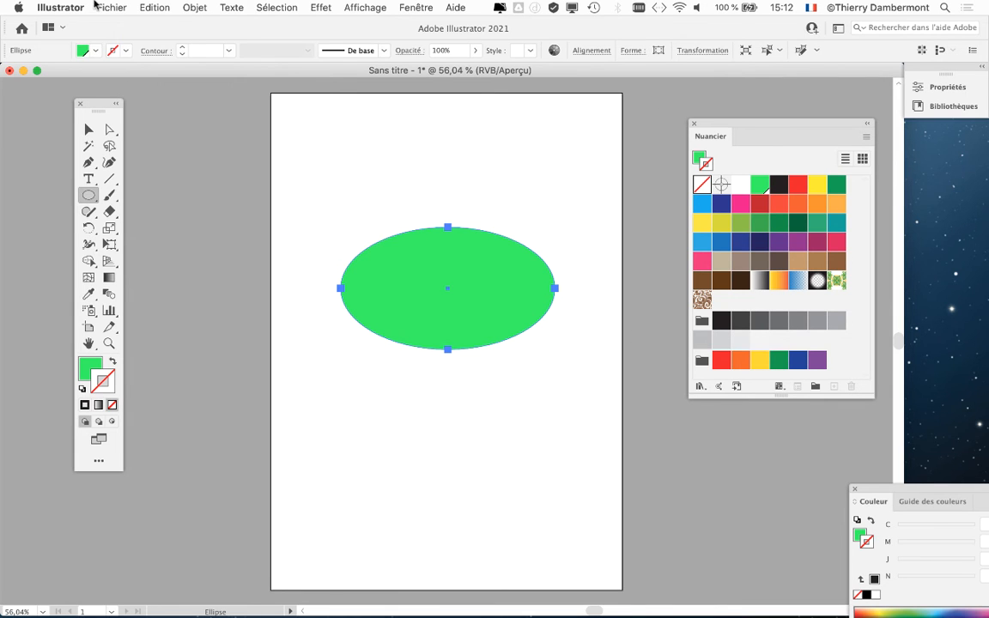
# Add anchor points to the ellipse's path twice in succession with Ajout de point d'ancrage
pyautogui.click(180, 6)
pyautogui.moveTo(249, 313)
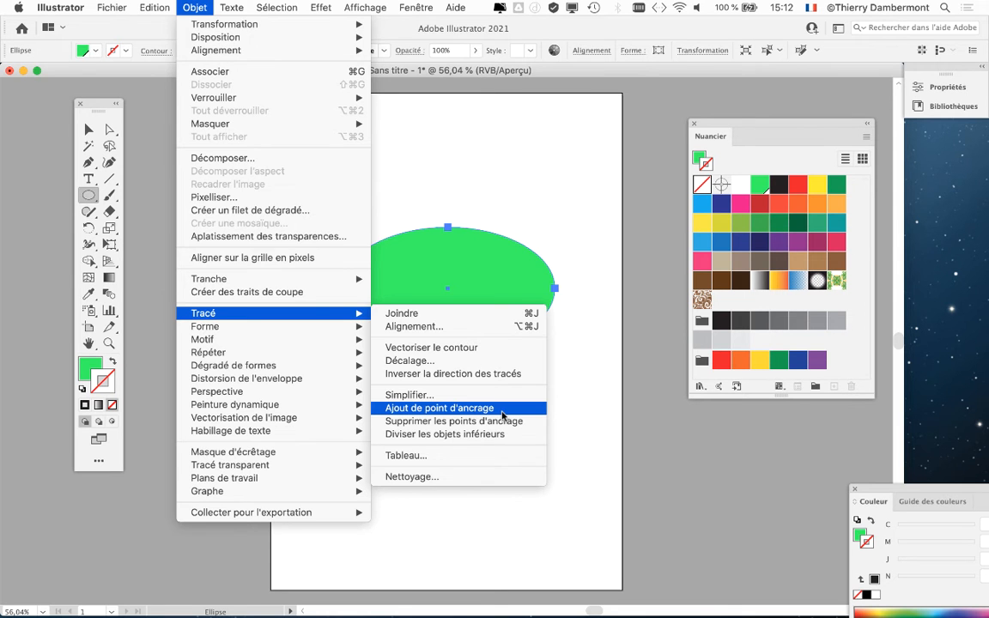
pyautogui.click(502, 410)
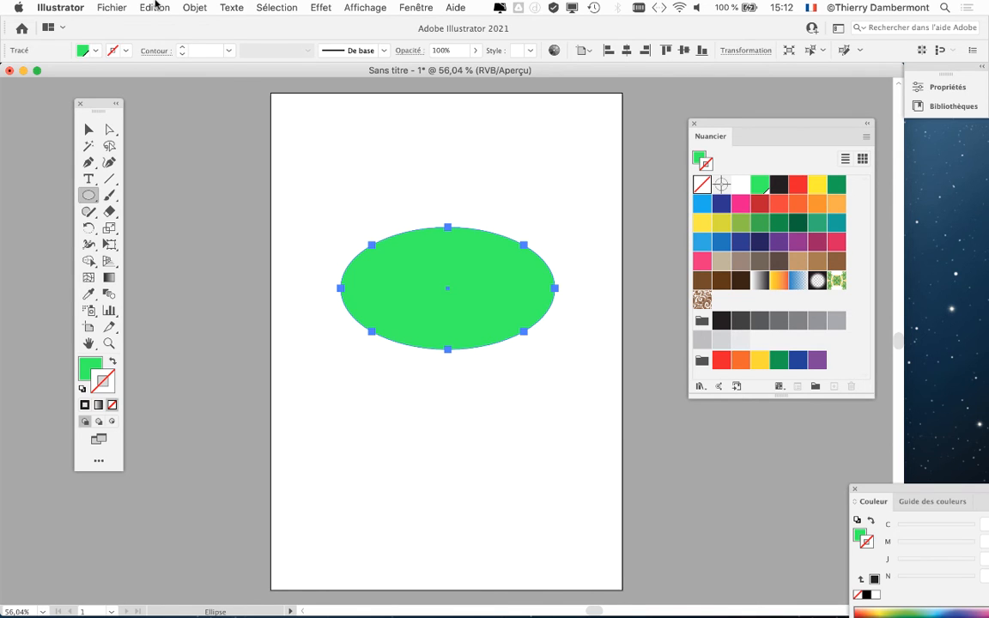
pyautogui.click(193, 7)
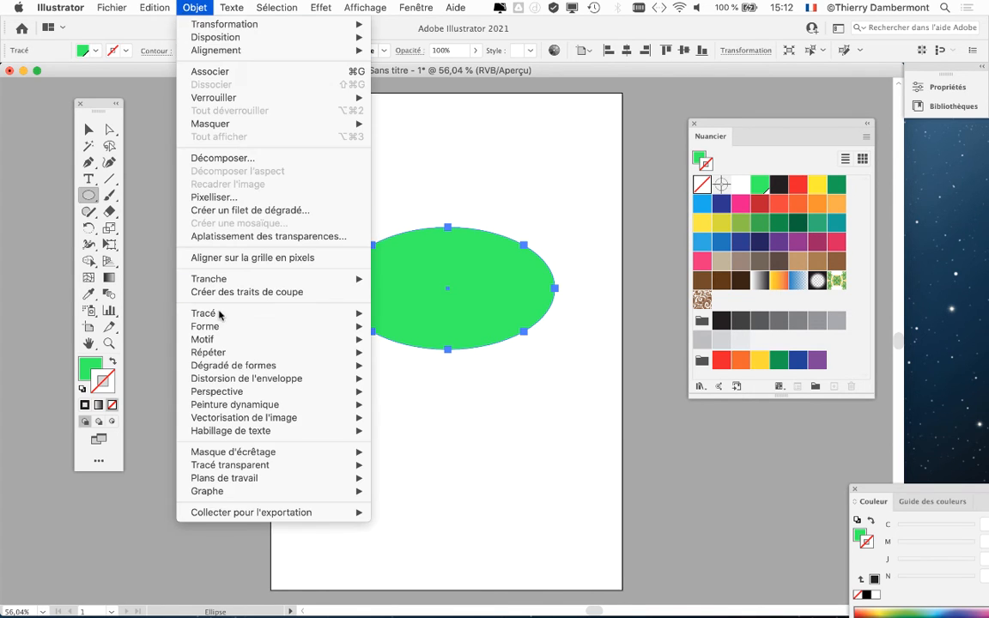
pyautogui.moveTo(222, 317)
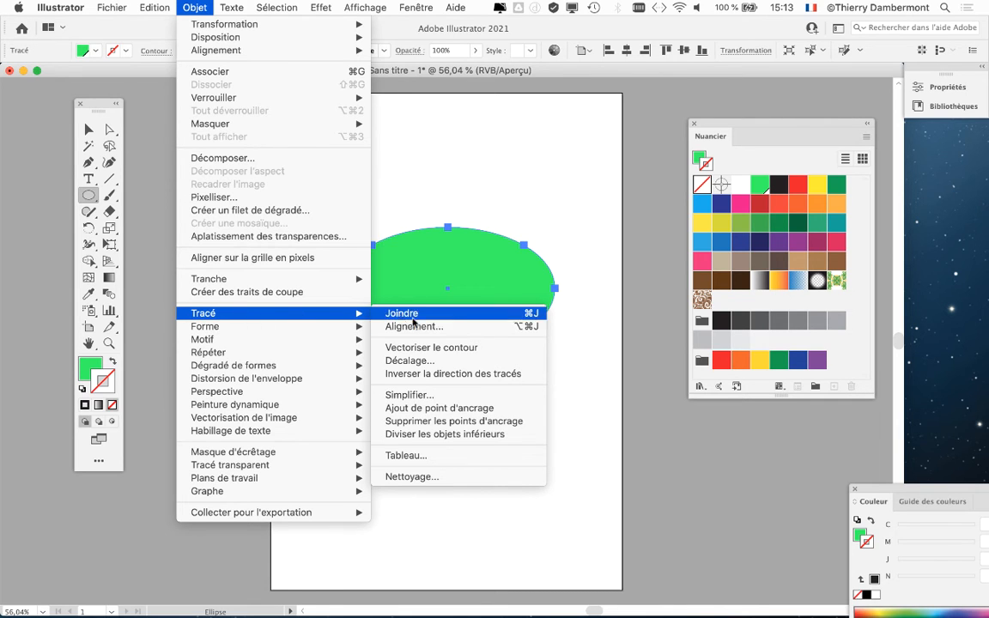
pyautogui.click(462, 409)
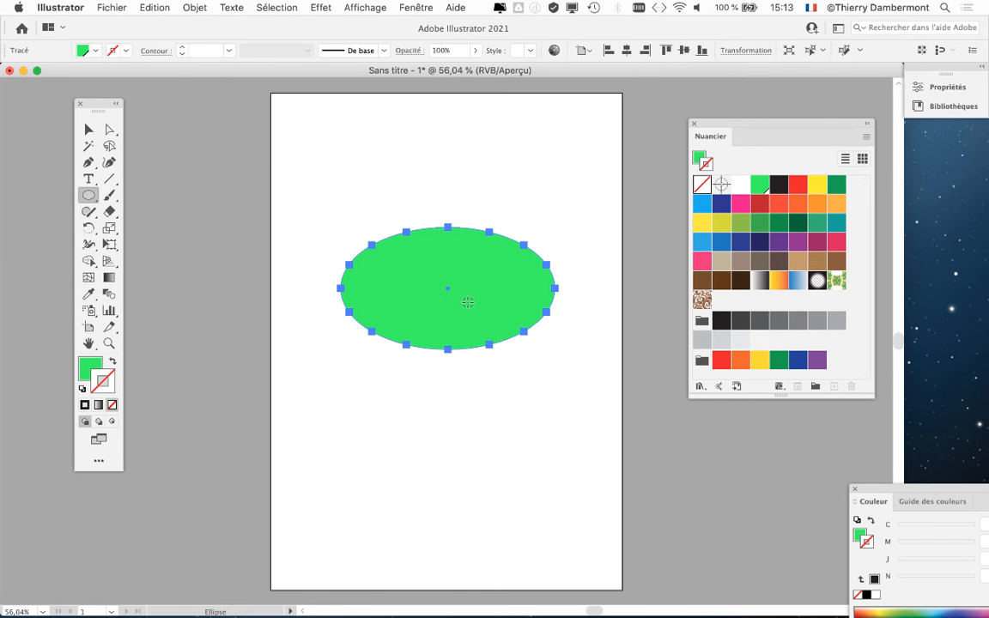
# Check in the view options whether the selection bounding box is shown or hidden
pyautogui.scroll(2, 467, 303)
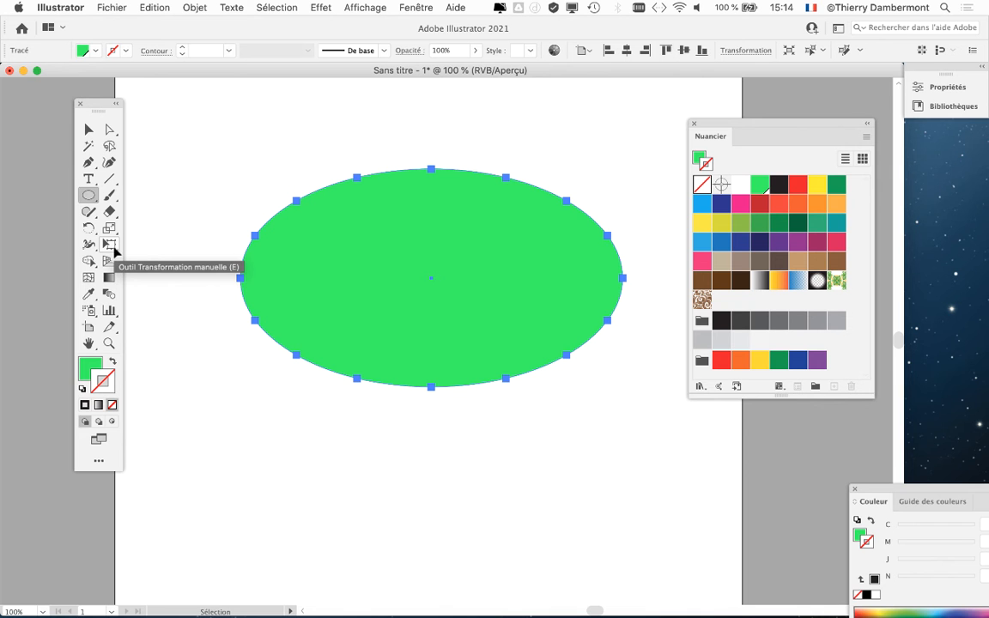
pyautogui.click(367, 8)
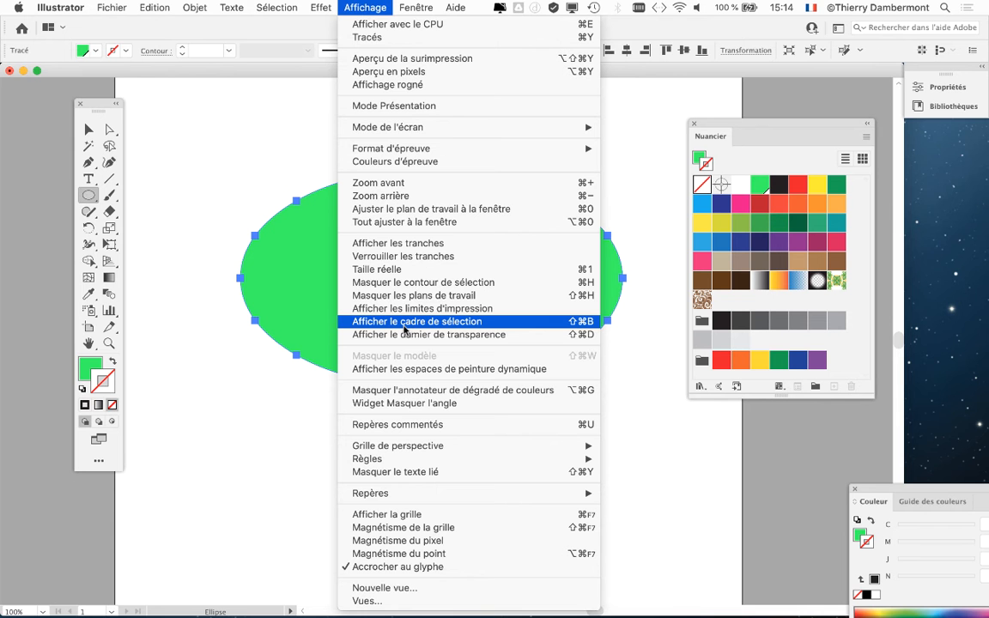
pyautogui.click(228, 74)
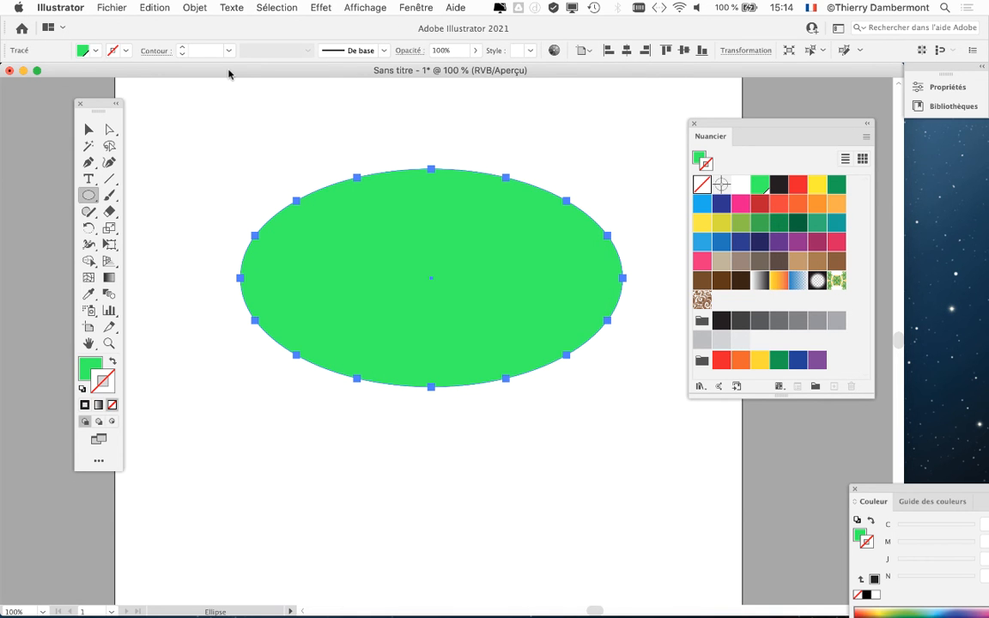
# Apply the Contraction et dilatation effect at -23% to the selected ellipse to turn its outline into pointed spikes
pyautogui.click(89, 130)
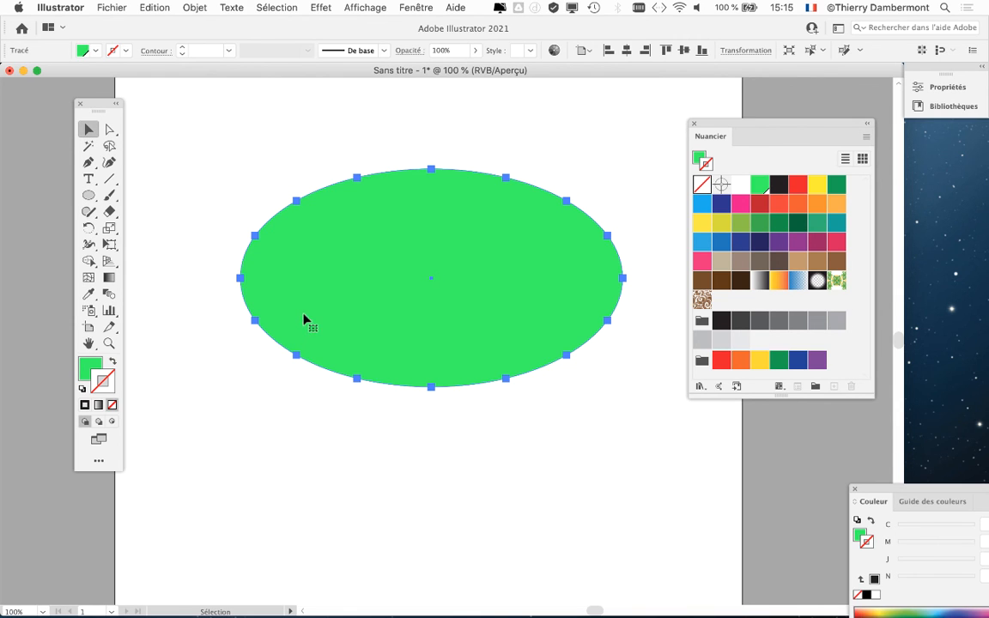
pyautogui.click(323, 7)
pyautogui.moveTo(336, 121)
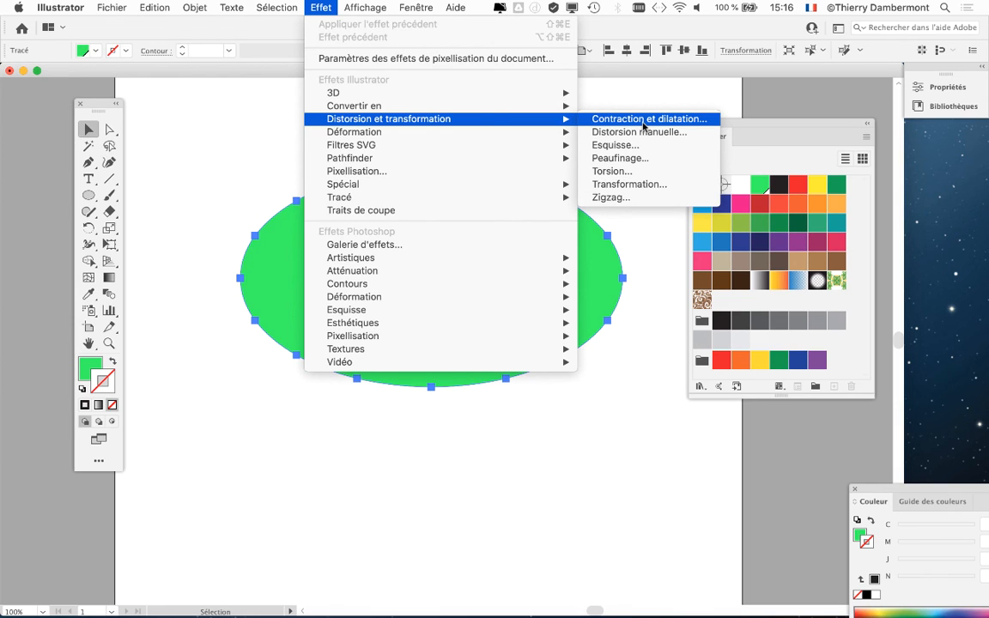
pyautogui.click(643, 94)
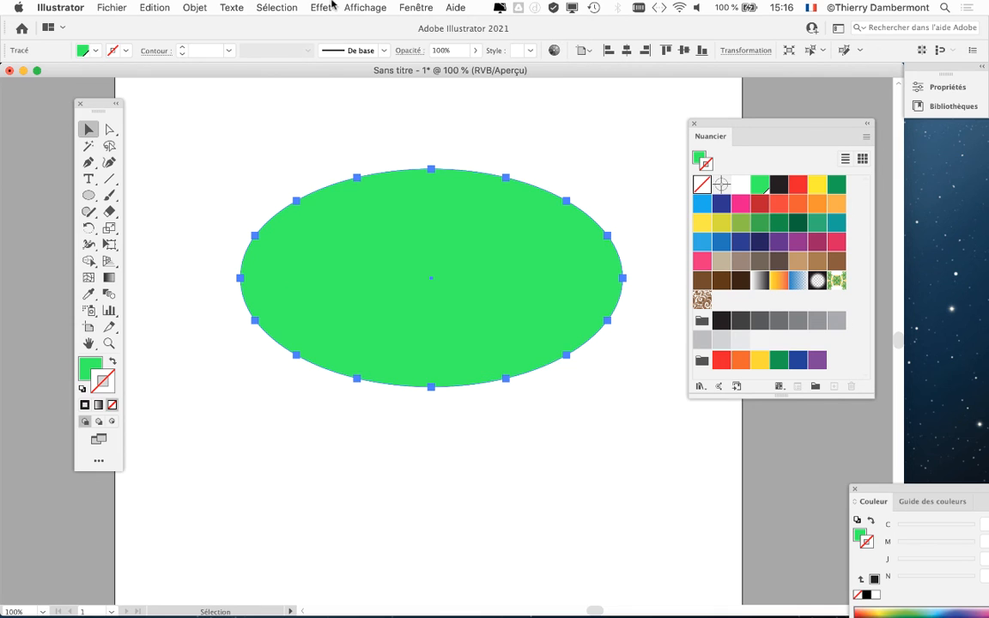
pyautogui.click(320, 7)
pyautogui.moveTo(354, 119)
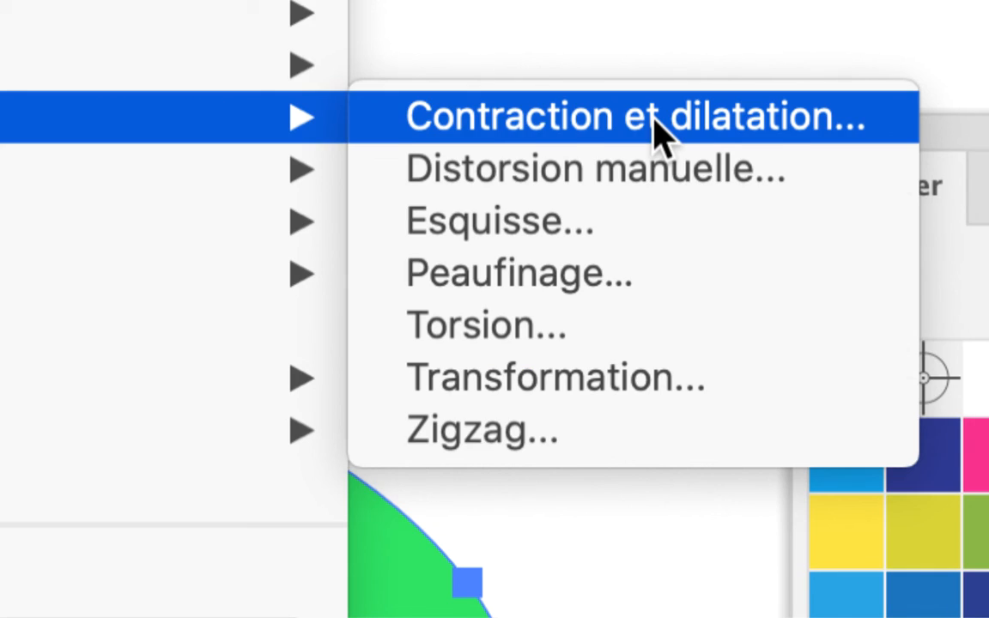
pyautogui.click(657, 124)
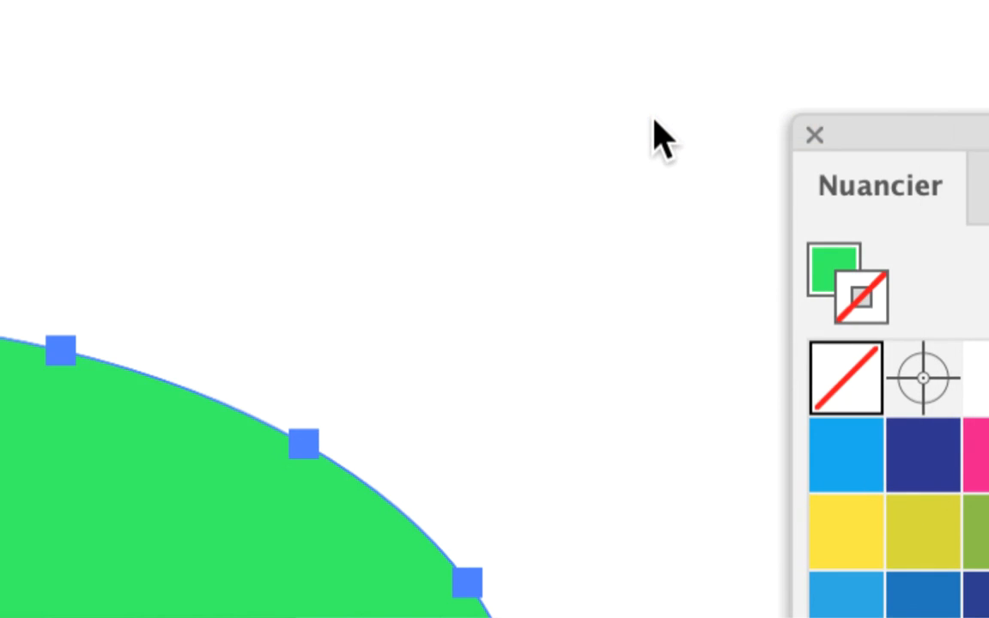
pyautogui.moveTo(507, 280); pyautogui.dragTo(596, 118)
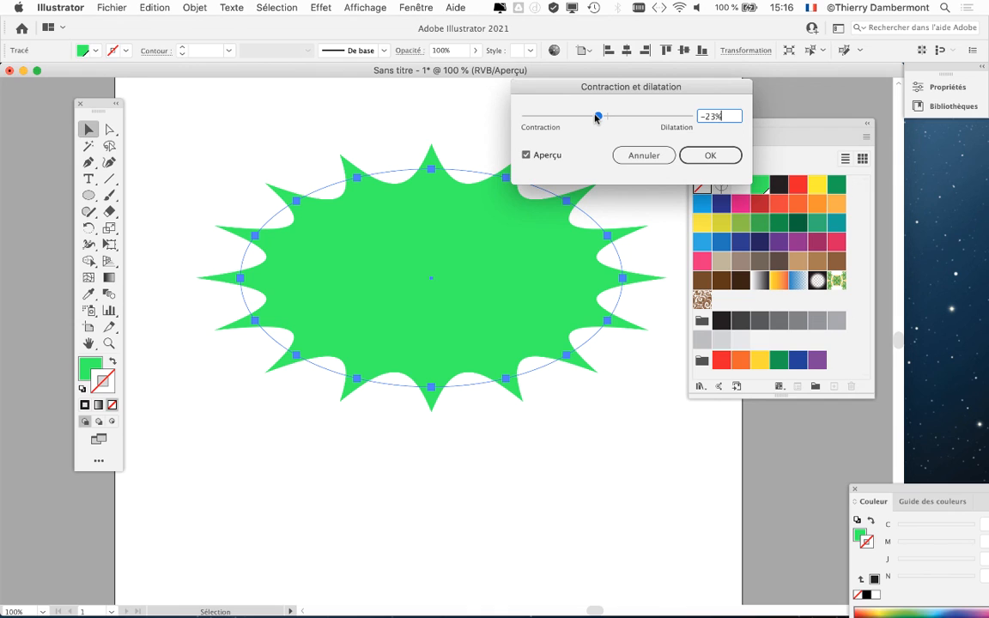
pyautogui.click(705, 159)
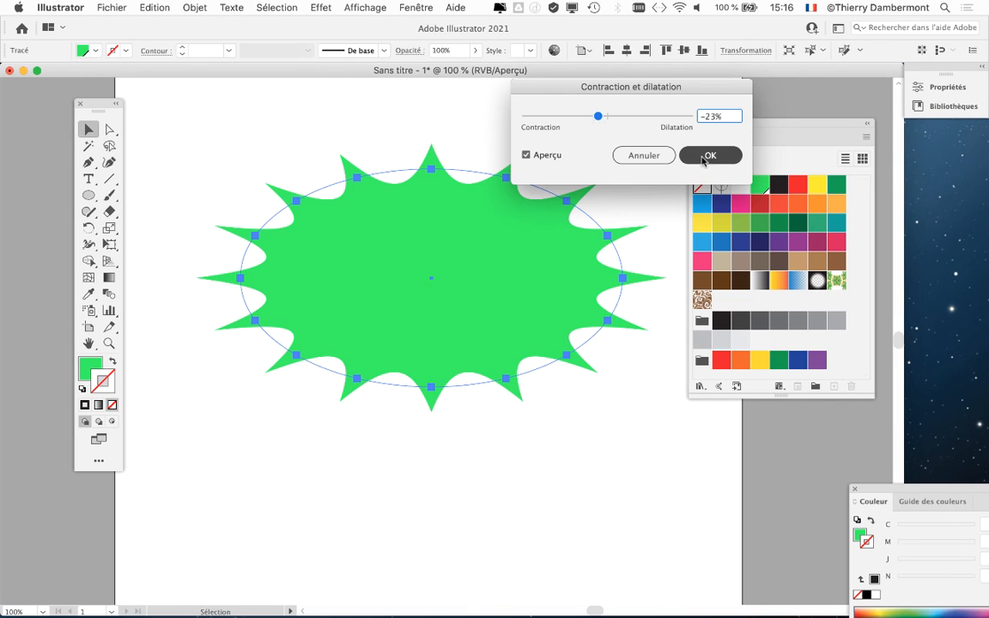